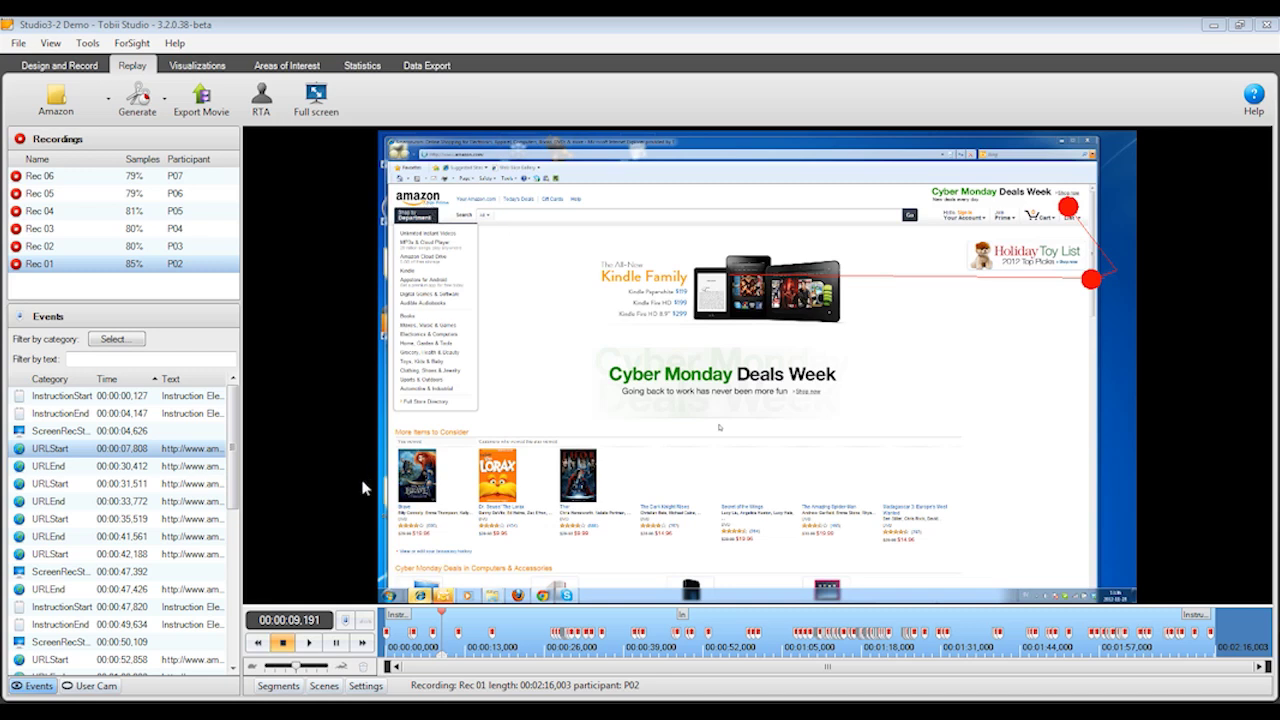
Jump the replay between the Task 1 and Task 2 instructions, settling on the first Amazon visit at 00:00:07.808.
{"action": "left_click", "coordinate": [70, 399]}
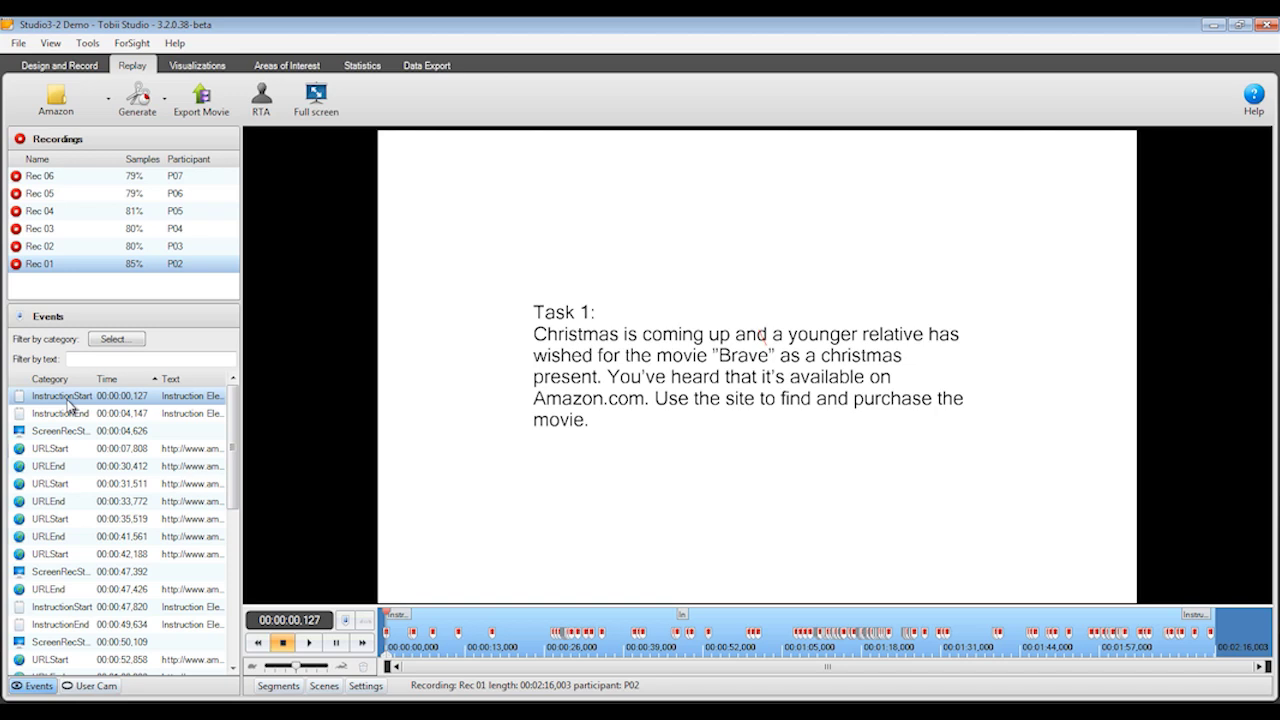
{"action": "left_click", "coordinate": [71, 607]}
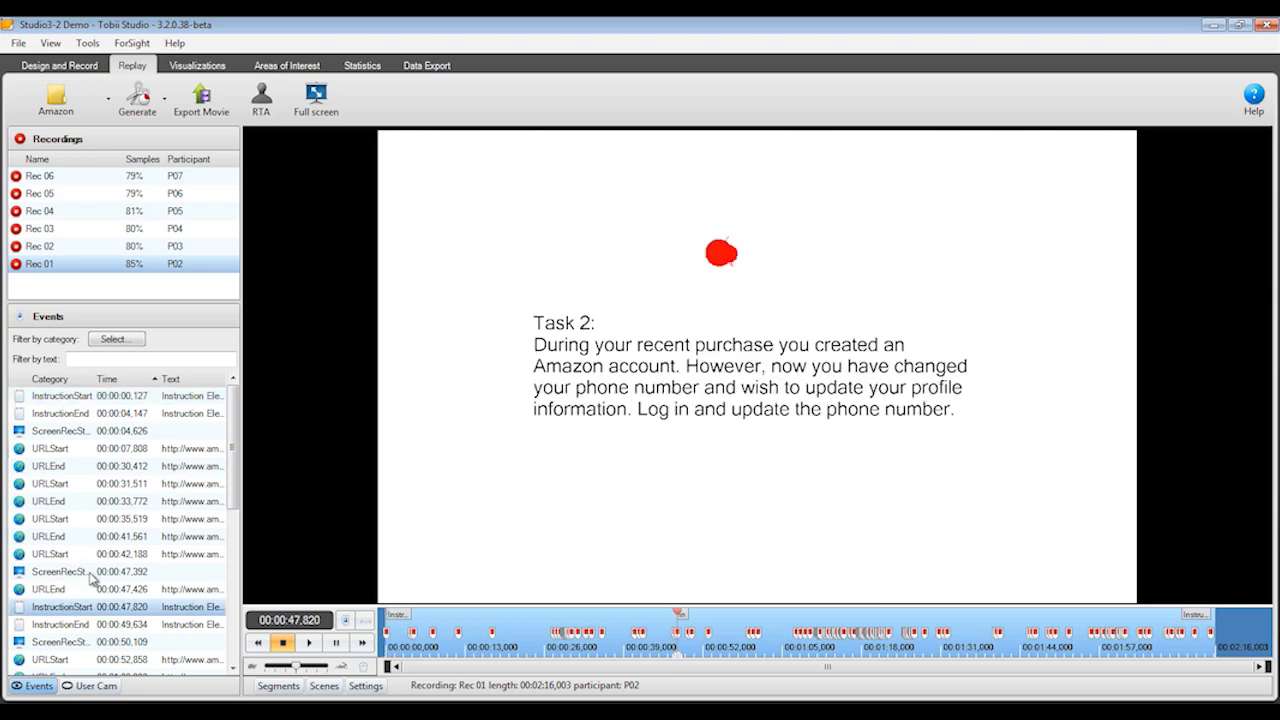
{"action": "left_click", "coordinate": [70, 452]}
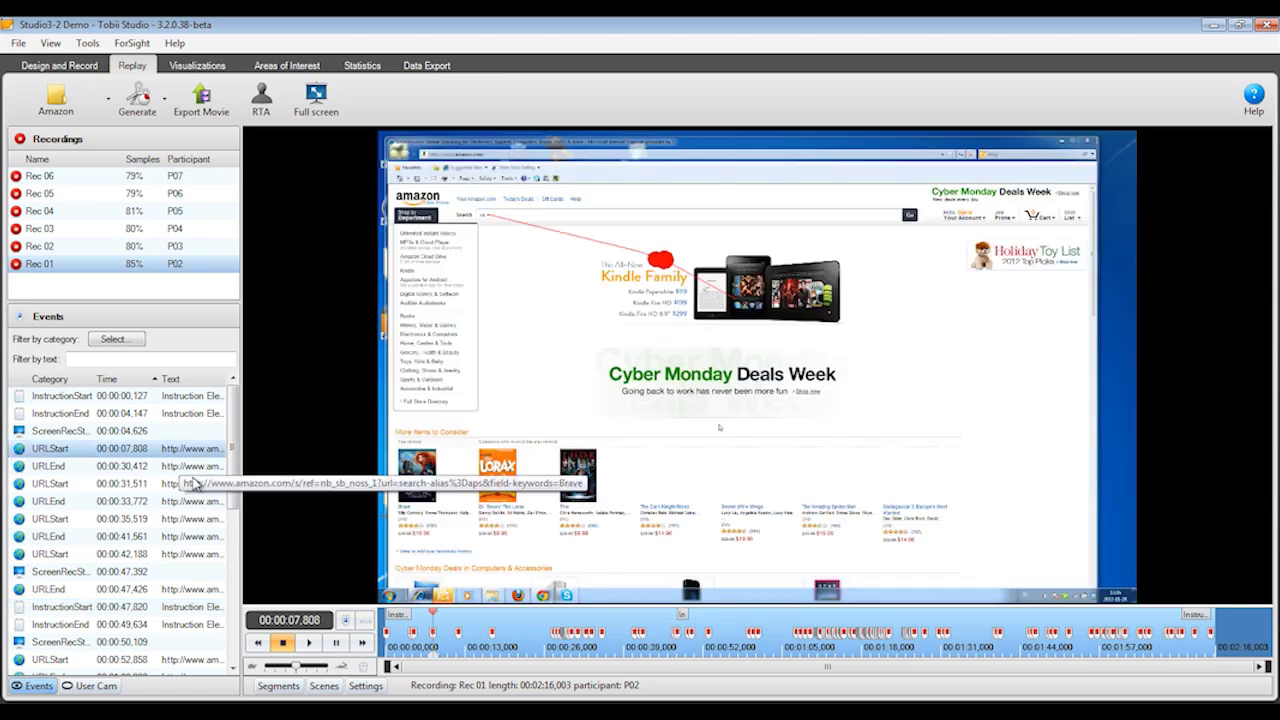
{"action": "left_click", "coordinate": [44, 660]}
{"action": "left_click", "coordinate": [80, 455]}
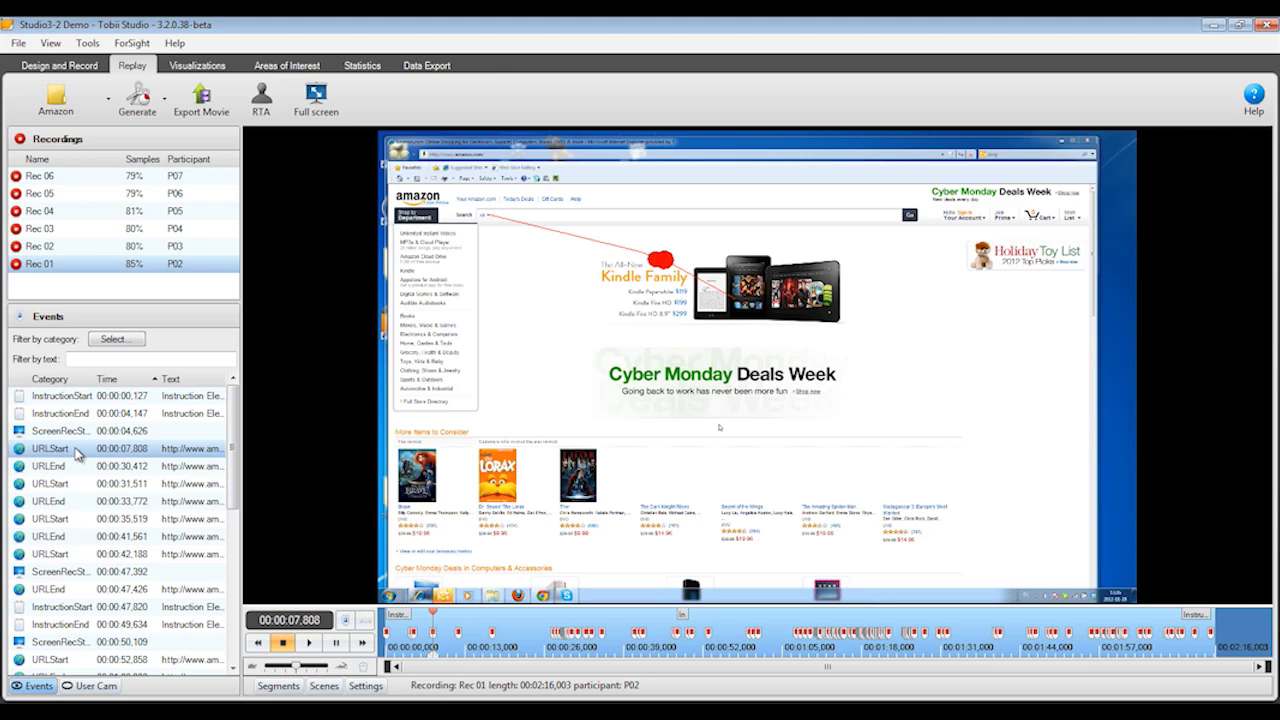
Auto-generate segments prefixed 'Task' for all recordings in the test, each starting at InstructionStart.
{"action": "left_click", "coordinate": [166, 104]}
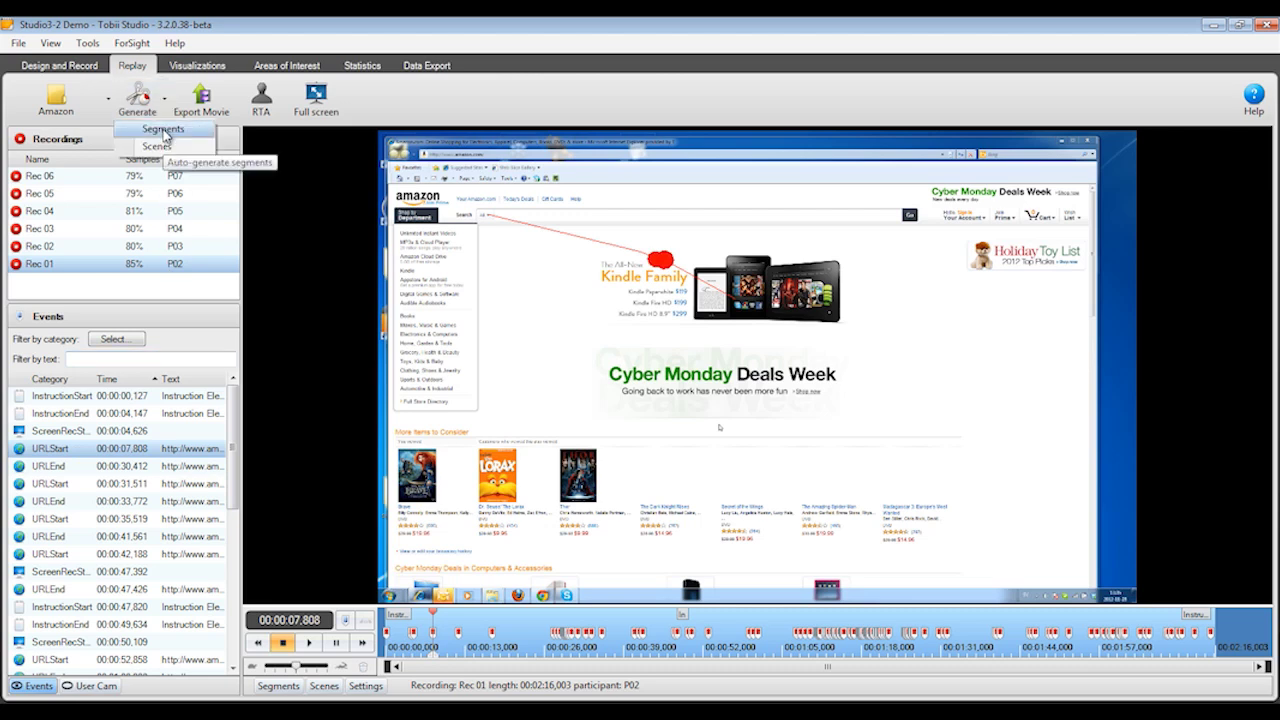
{"action": "left_click", "coordinate": [163, 130]}
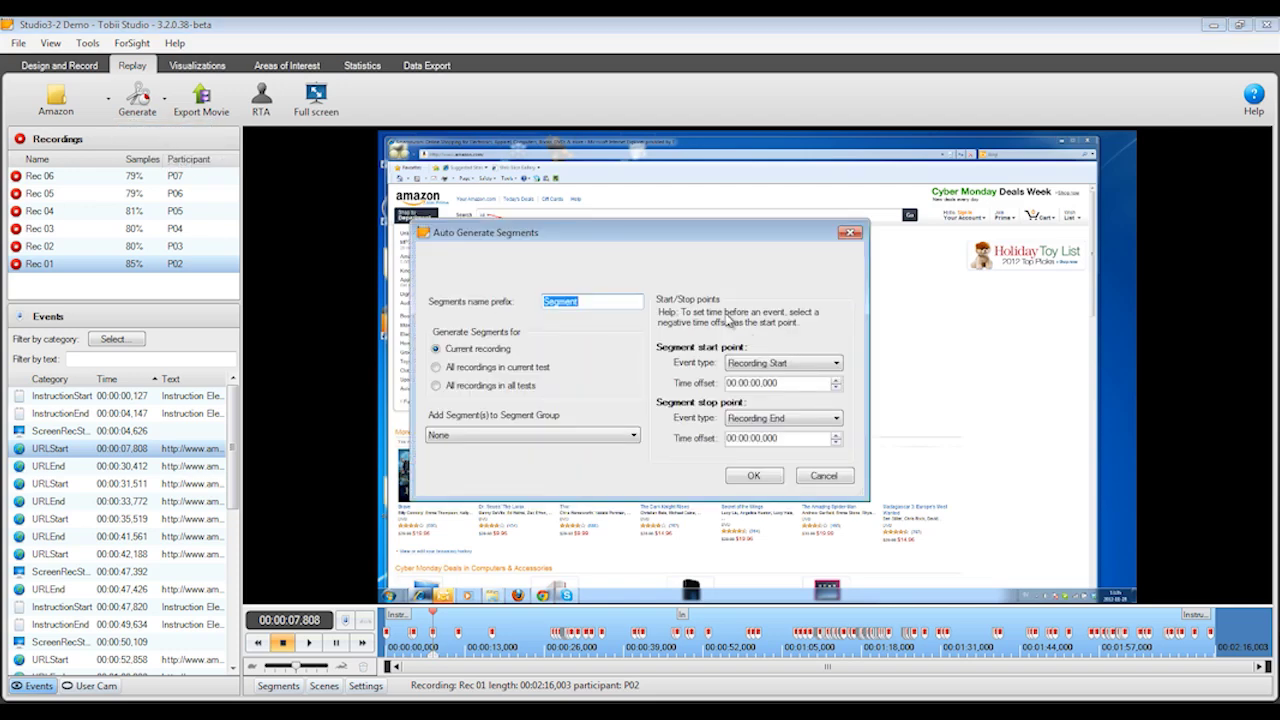
{"action": "type", "text": "Task"}
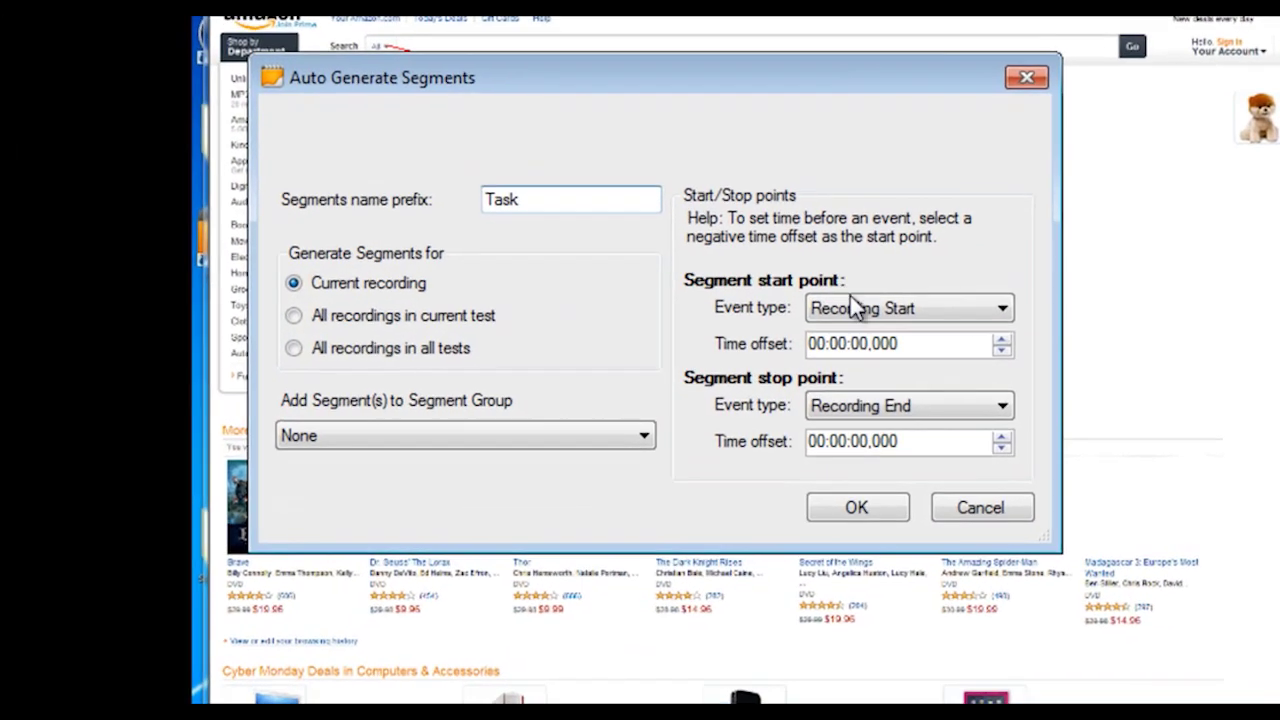
{"action": "left_click", "coordinate": [286, 313]}
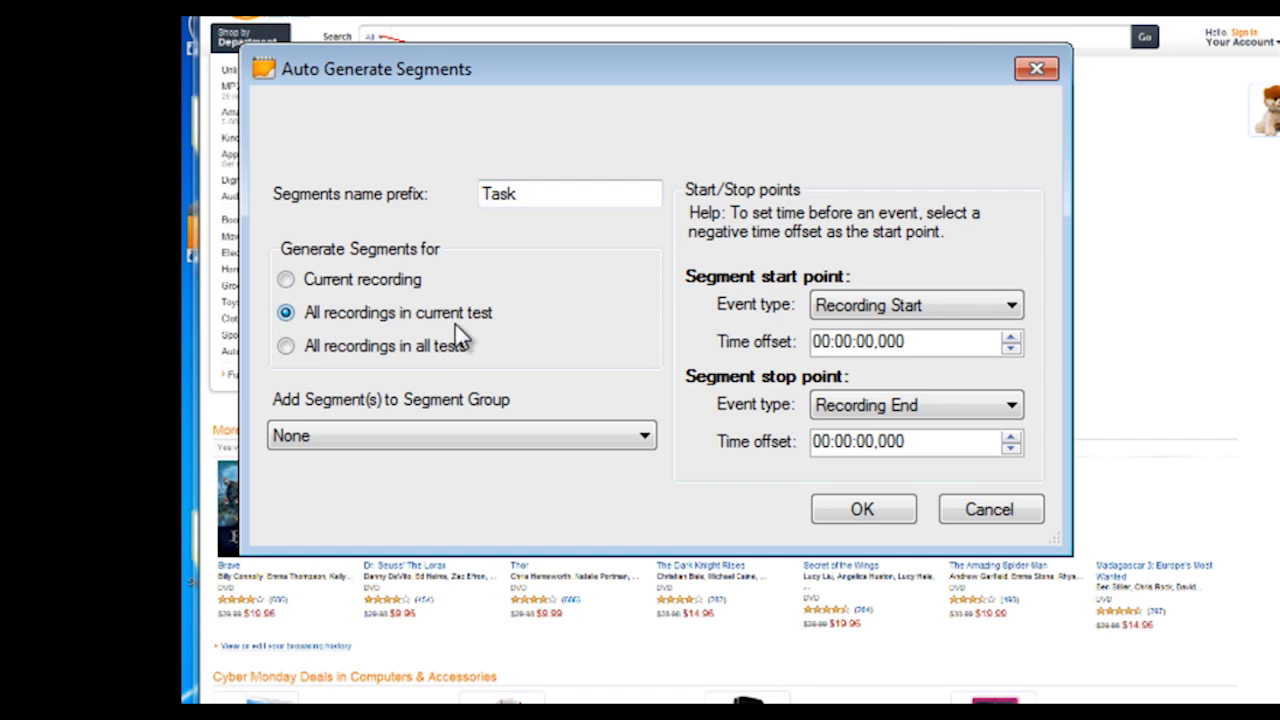
{"action": "left_click", "coordinate": [904, 306]}
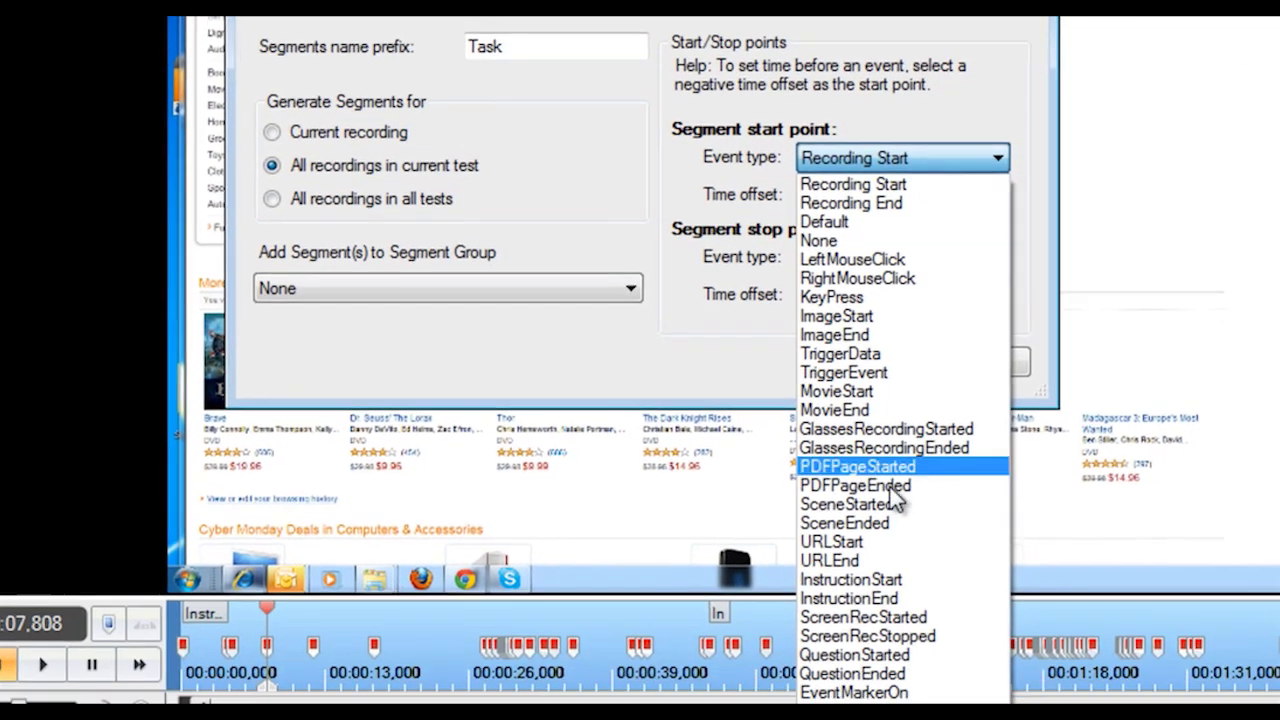
{"action": "left_click", "coordinate": [874, 579]}
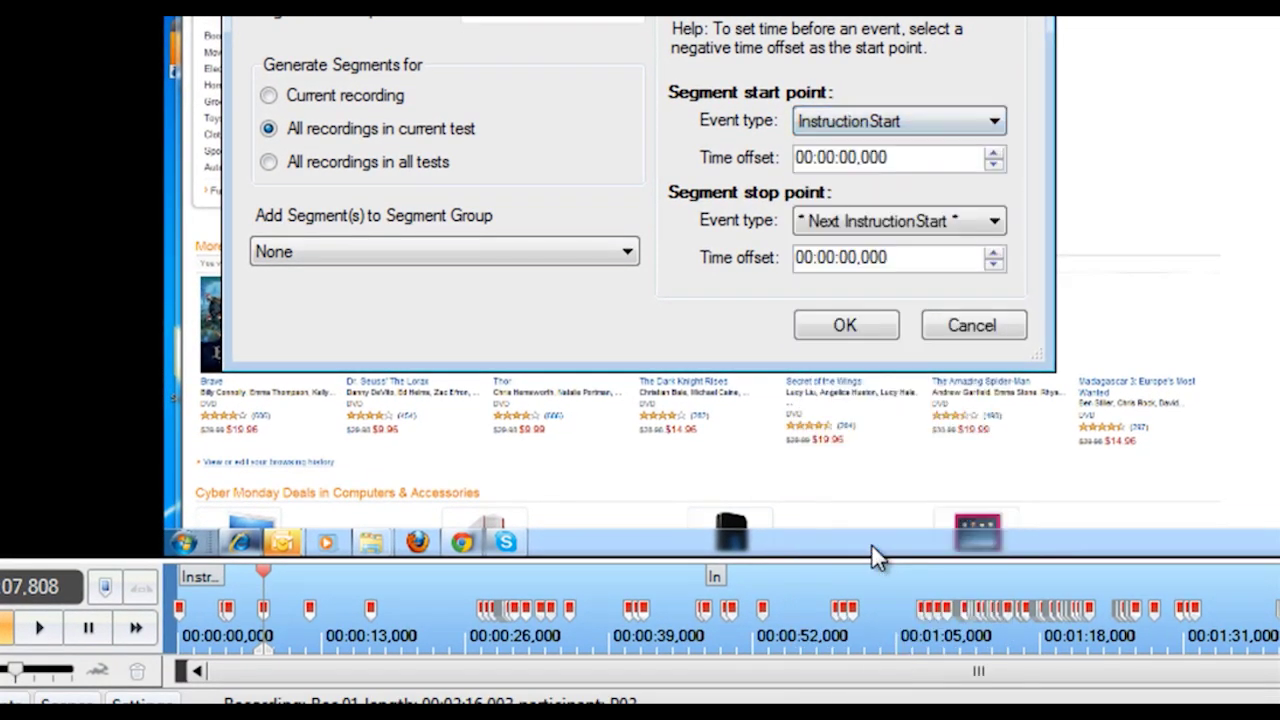
{"action": "left_click", "coordinate": [845, 320]}
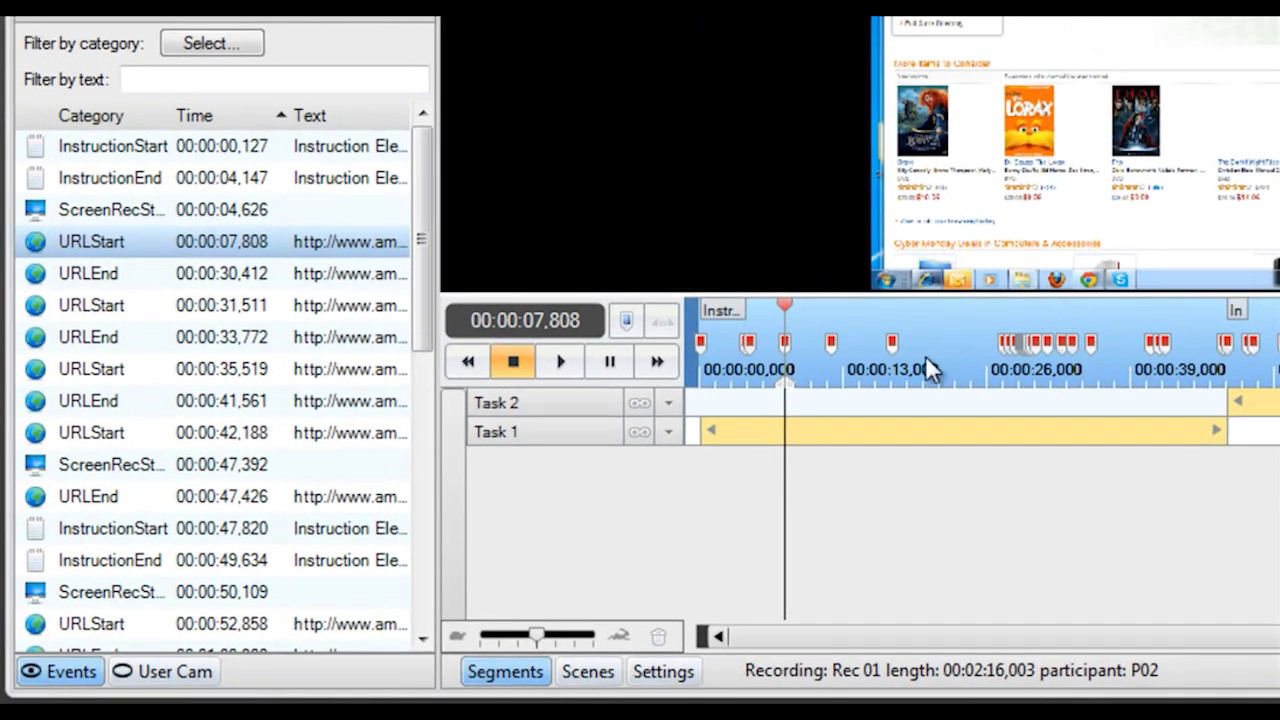
Create a segment group named 'Task 1 - Buy DVD' from the Task 1 segment.
{"action": "left_click", "coordinate": [668, 431]}
{"action": "mouse_move", "coordinate": [631, 506]}
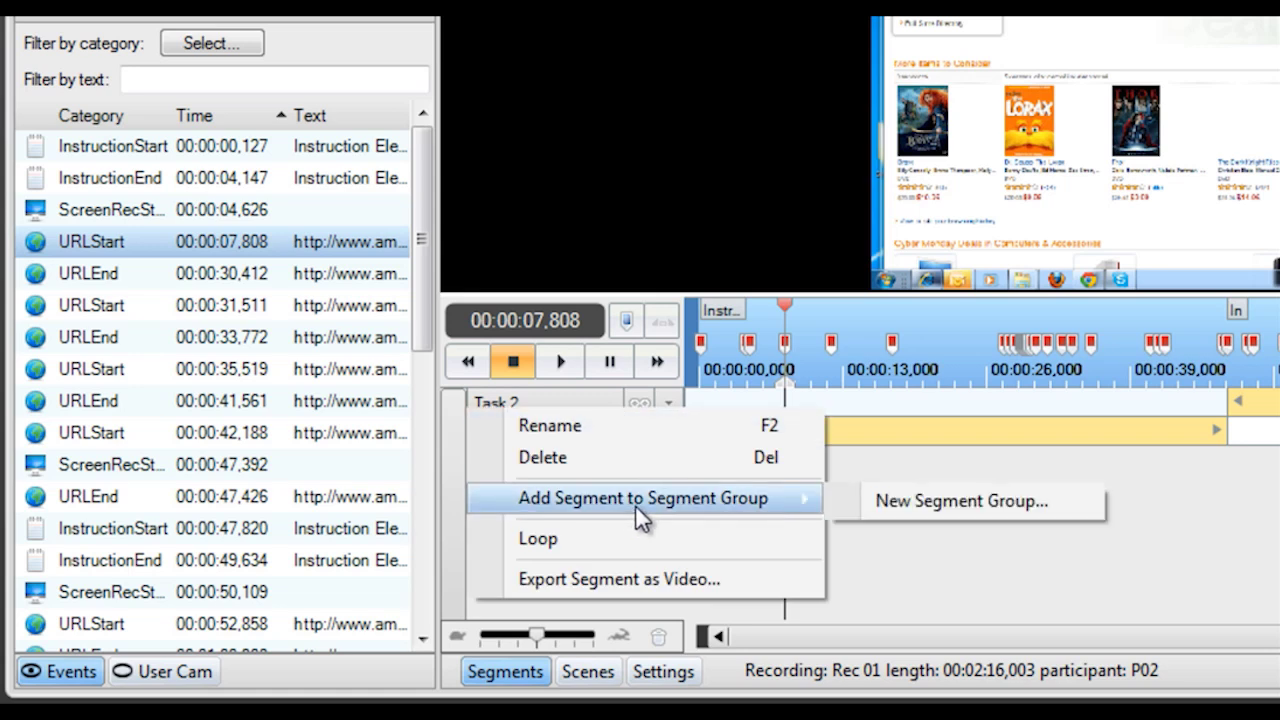
{"action": "left_click", "coordinate": [879, 503]}
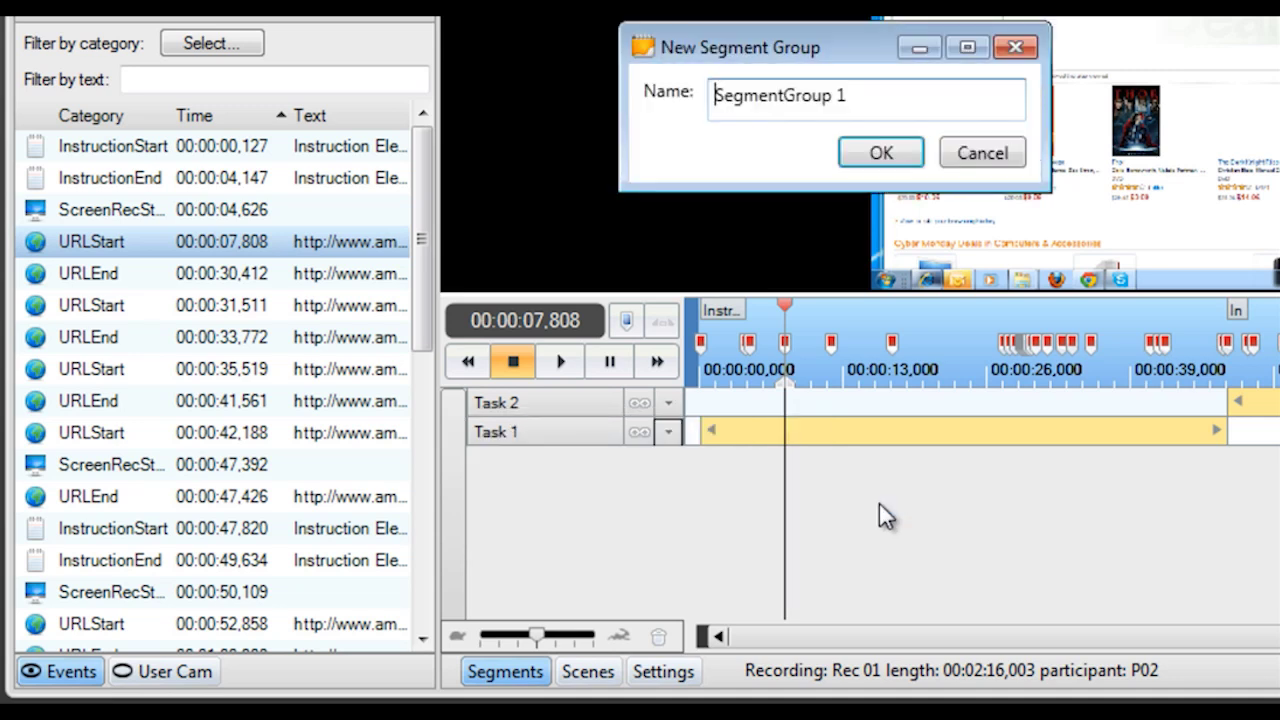
{"action": "left_click_drag", "start_coordinate": [830, 97], "coordinate": [695, 98]}
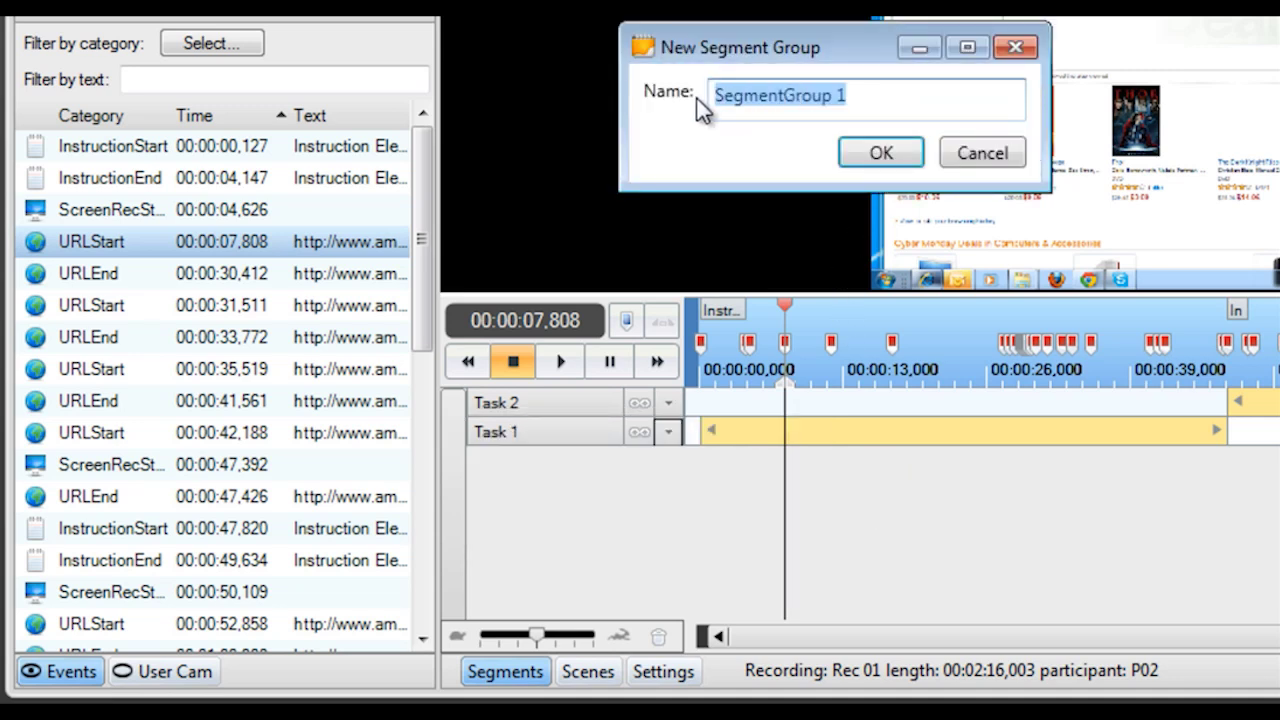
{"action": "type", "text": "Task "}
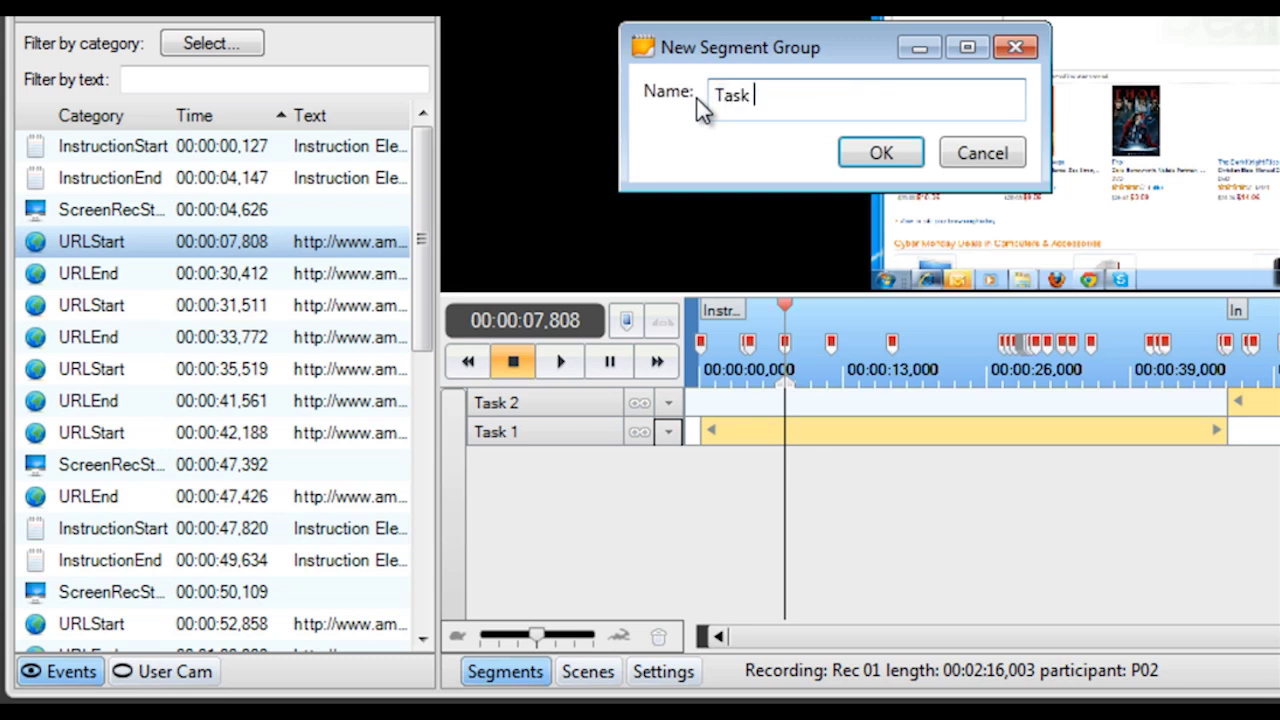
{"action": "type", "text": "1 - Buy DVD"}
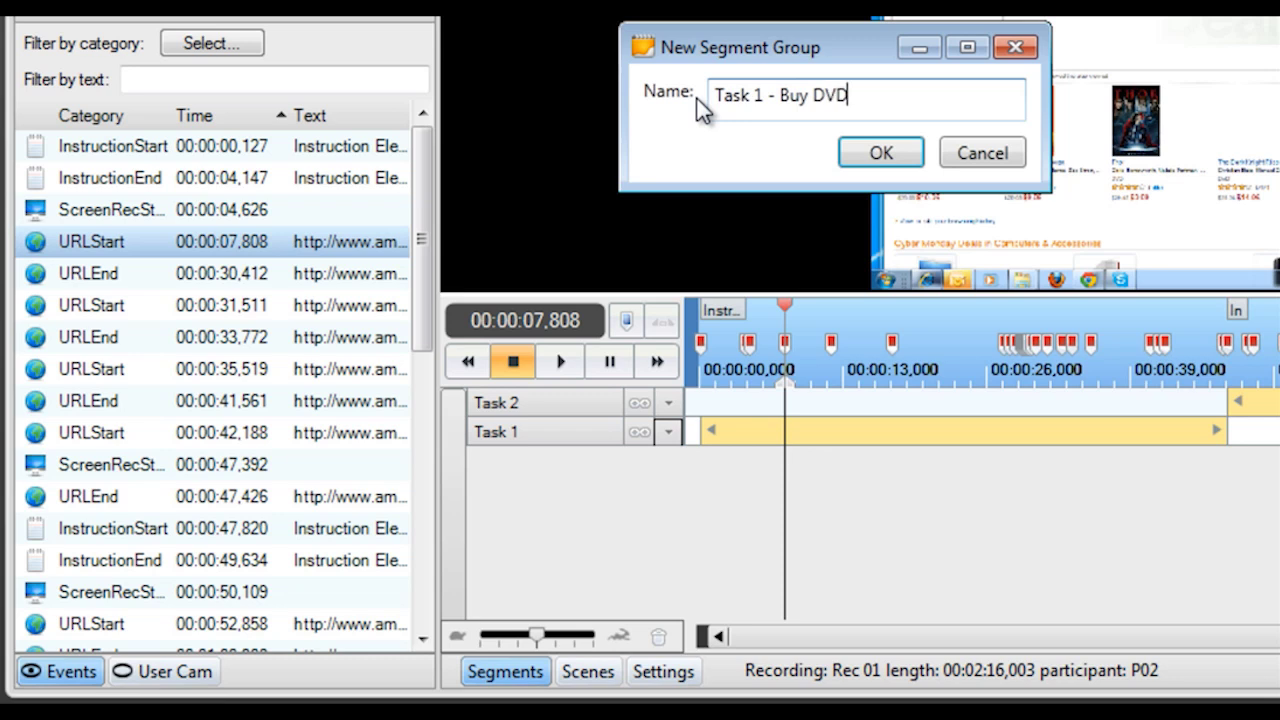
{"action": "left_click", "coordinate": [895, 156]}
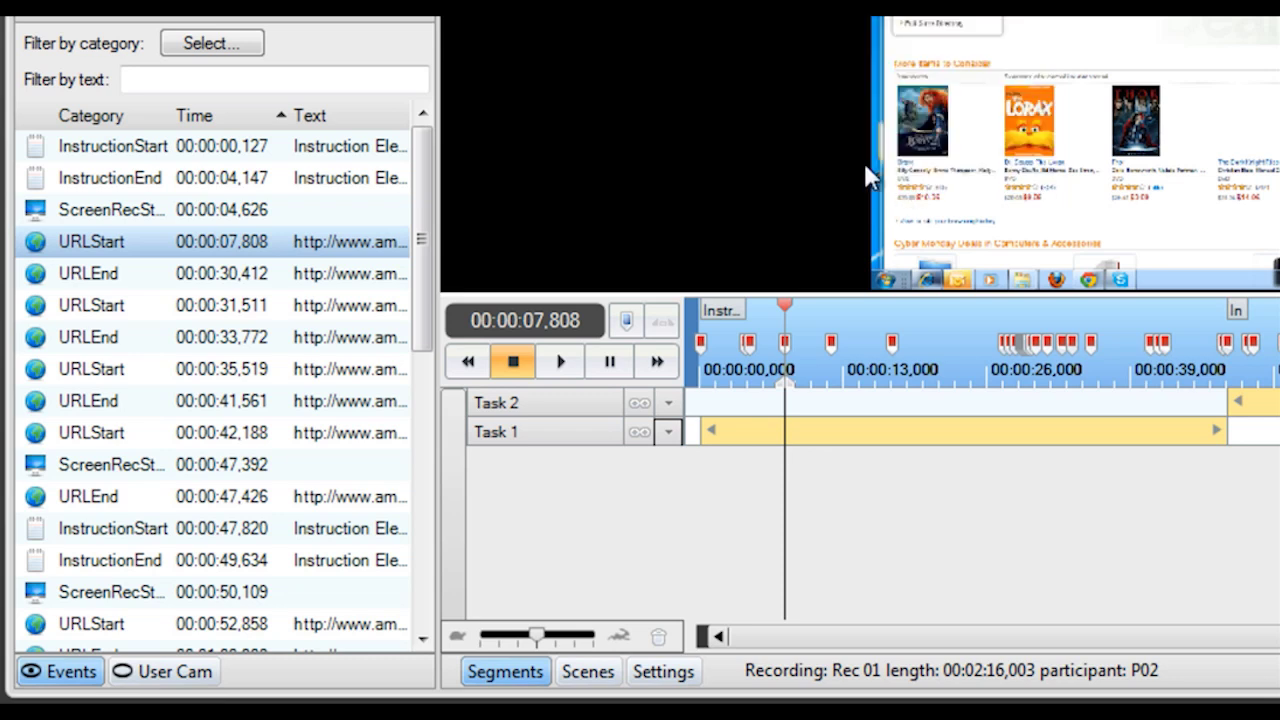
Create a segment group named 'Task 2 - Edit account' from the Task 2 segment.
{"action": "left_click", "coordinate": [668, 403]}
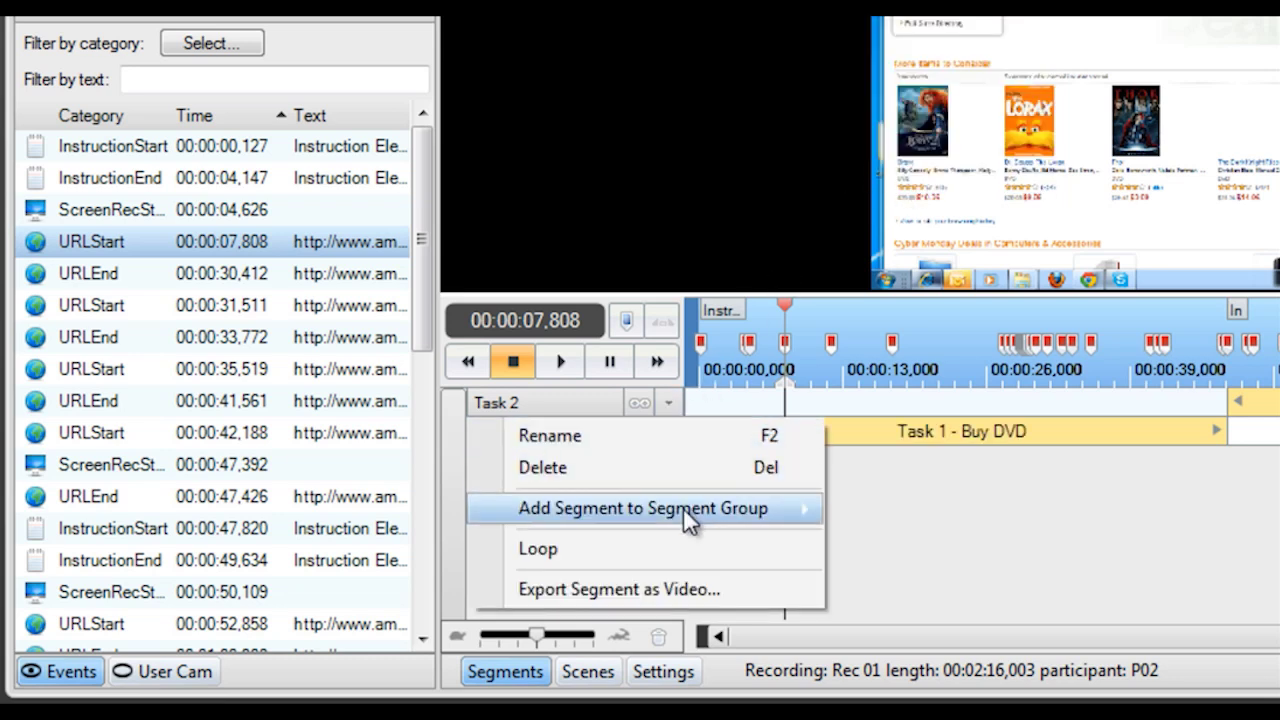
{"action": "mouse_move", "coordinate": [683, 507]}
{"action": "left_click", "coordinate": [911, 548]}
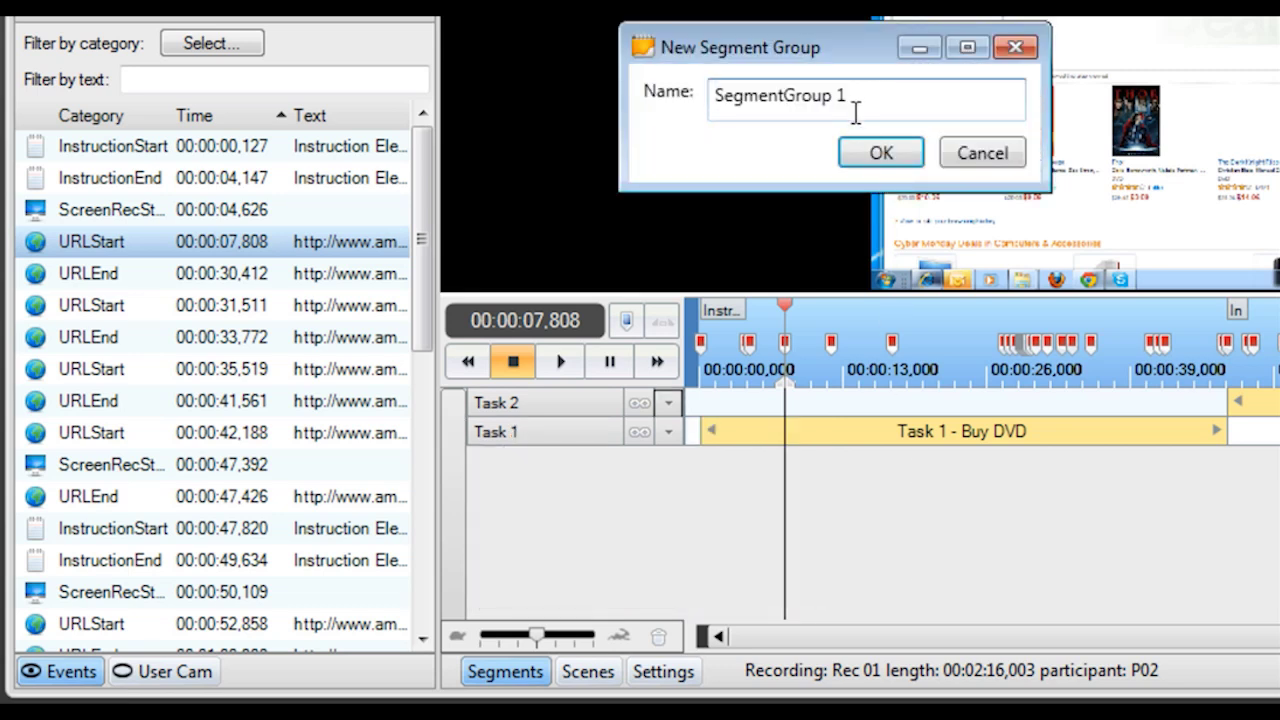
{"action": "type", "text": "E"}
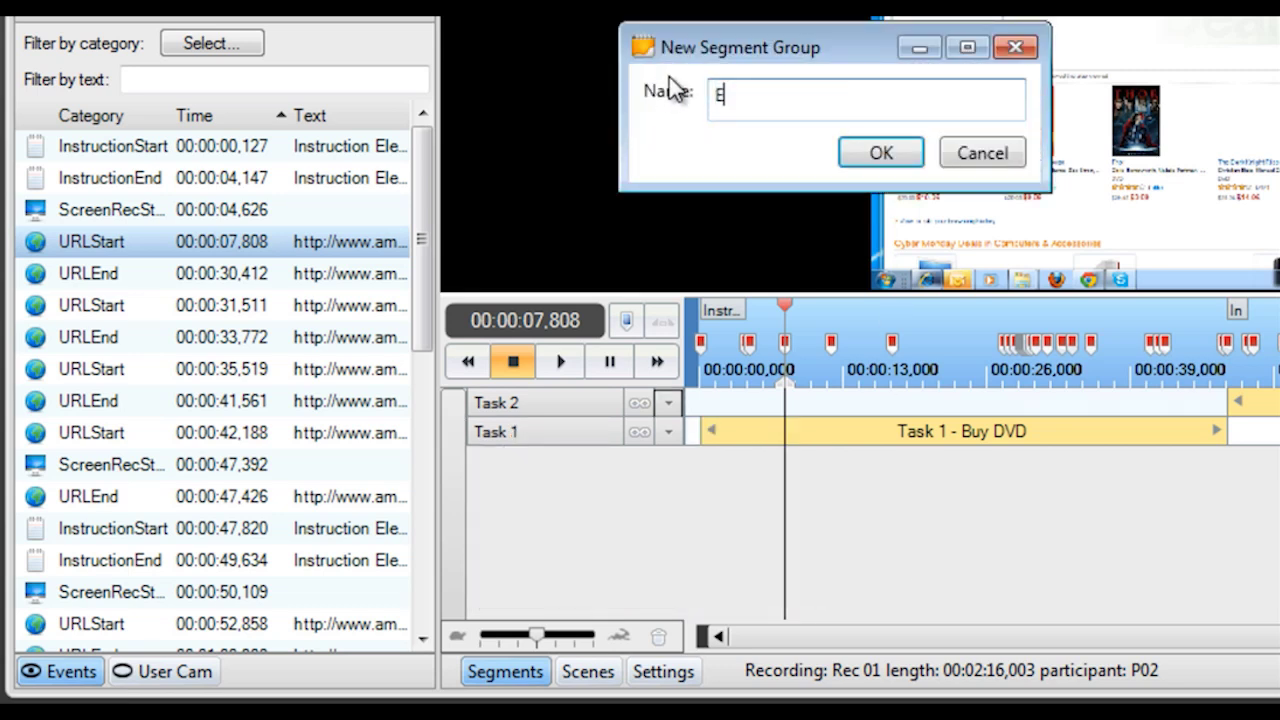
{"action": "key", "text": "BackSpace"}
{"action": "type", "text": "Task 2 - Edit"}
{"action": "type", "text": " account"}
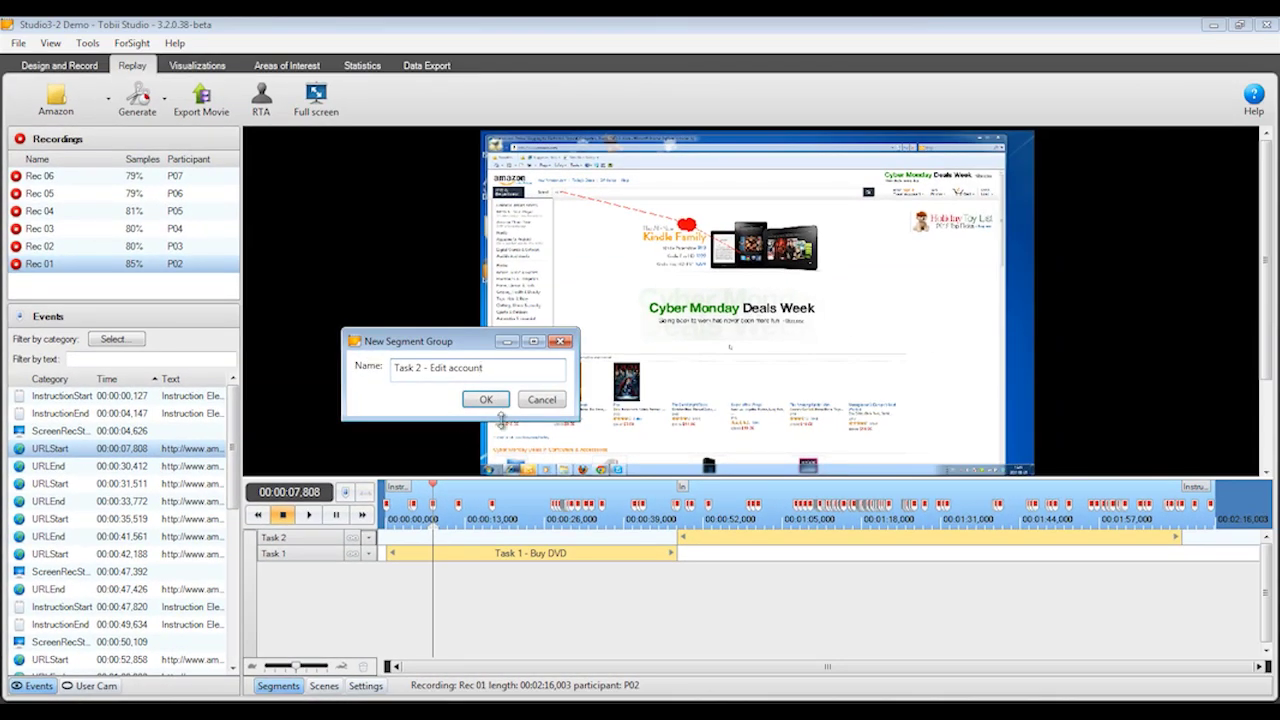
{"action": "left_click", "coordinate": [487, 401]}
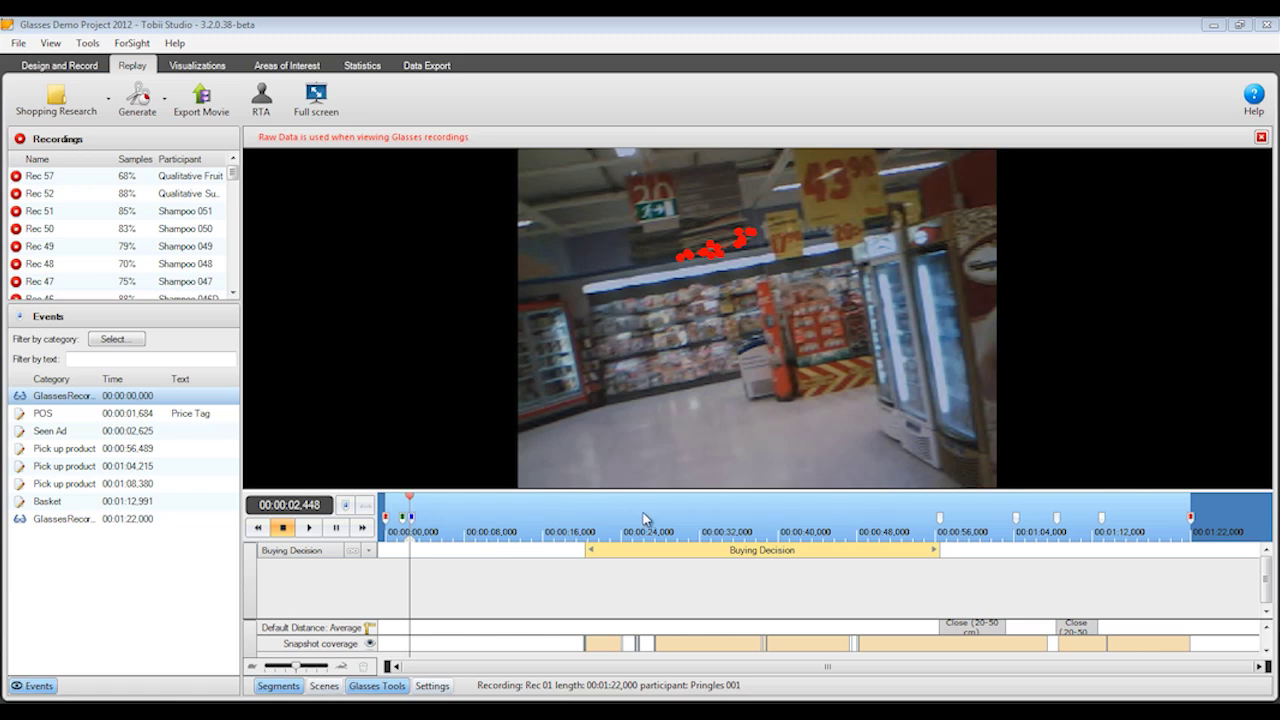
Move the supermarket replay to the Pringles shelf, then to the pick-up moment near 56 seconds.
{"action": "left_click", "coordinate": [700, 521]}
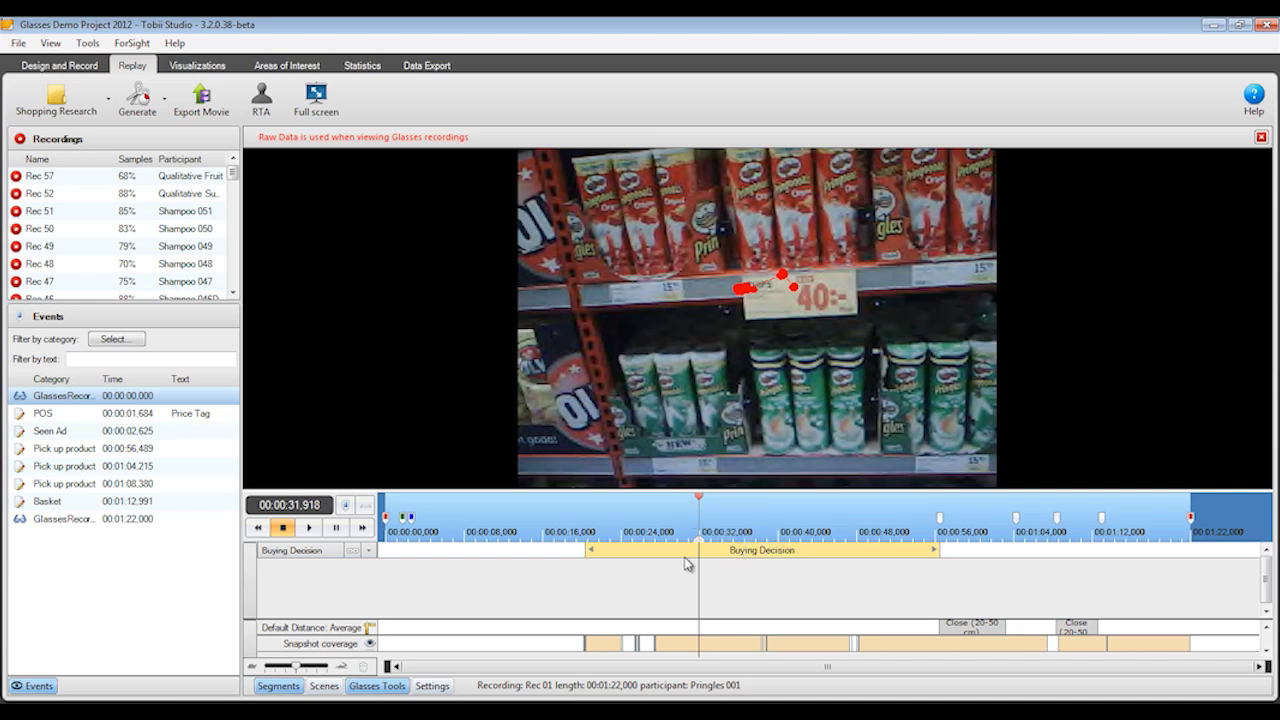
{"action": "left_click_drag", "start_coordinate": [698, 502], "coordinate": [940, 528]}
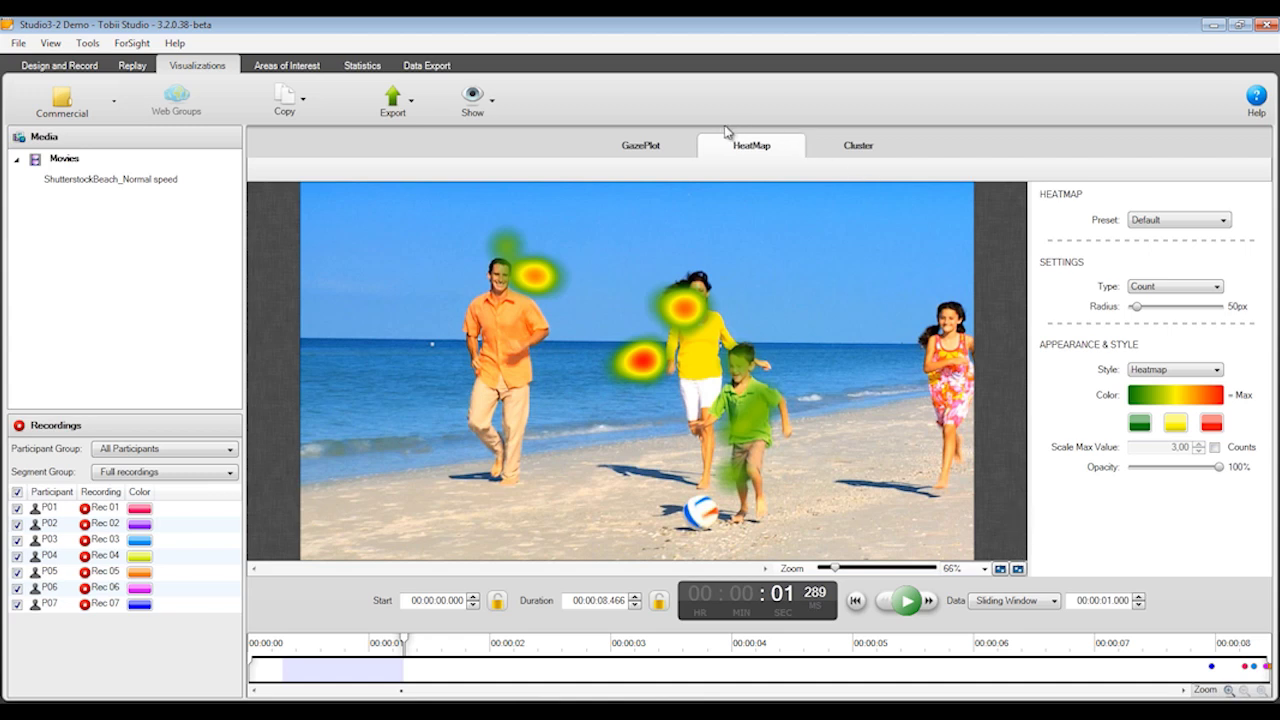
Preview the beach movie's gaze plot and cluster visualizations, returning to the heatmap.
{"action": "left_click", "coordinate": [643, 147]}
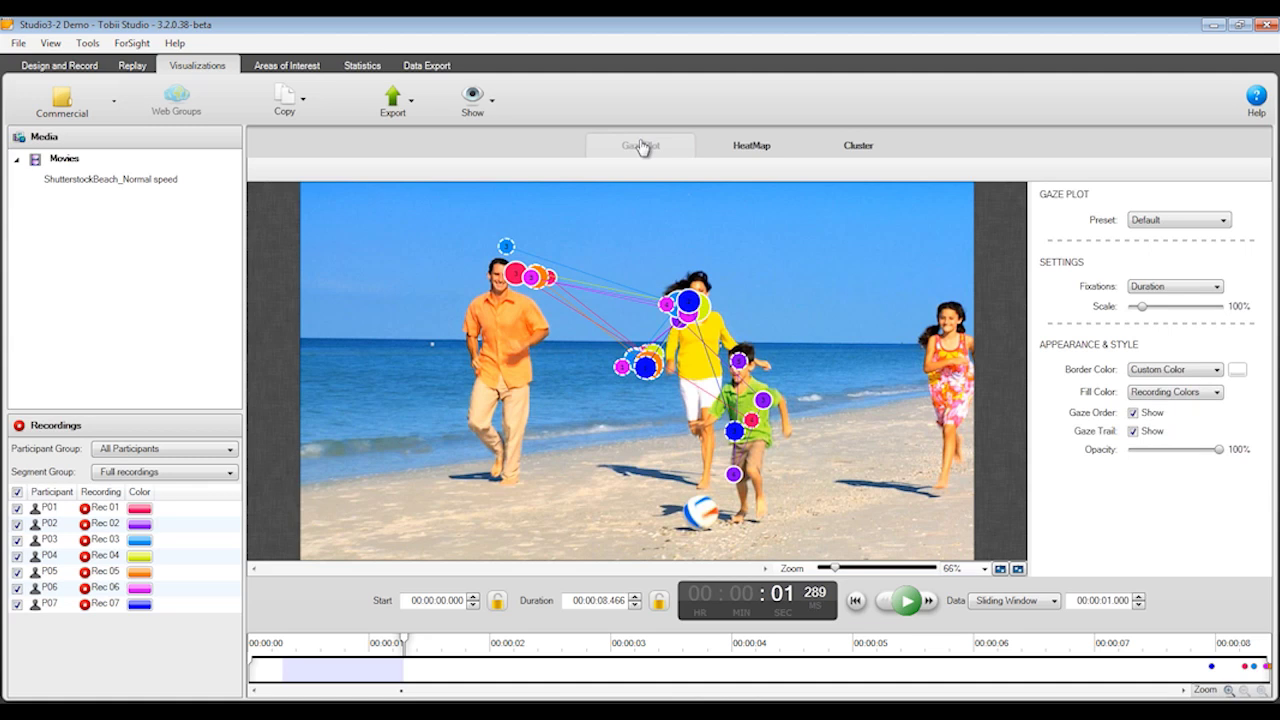
{"action": "left_click", "coordinate": [722, 147]}
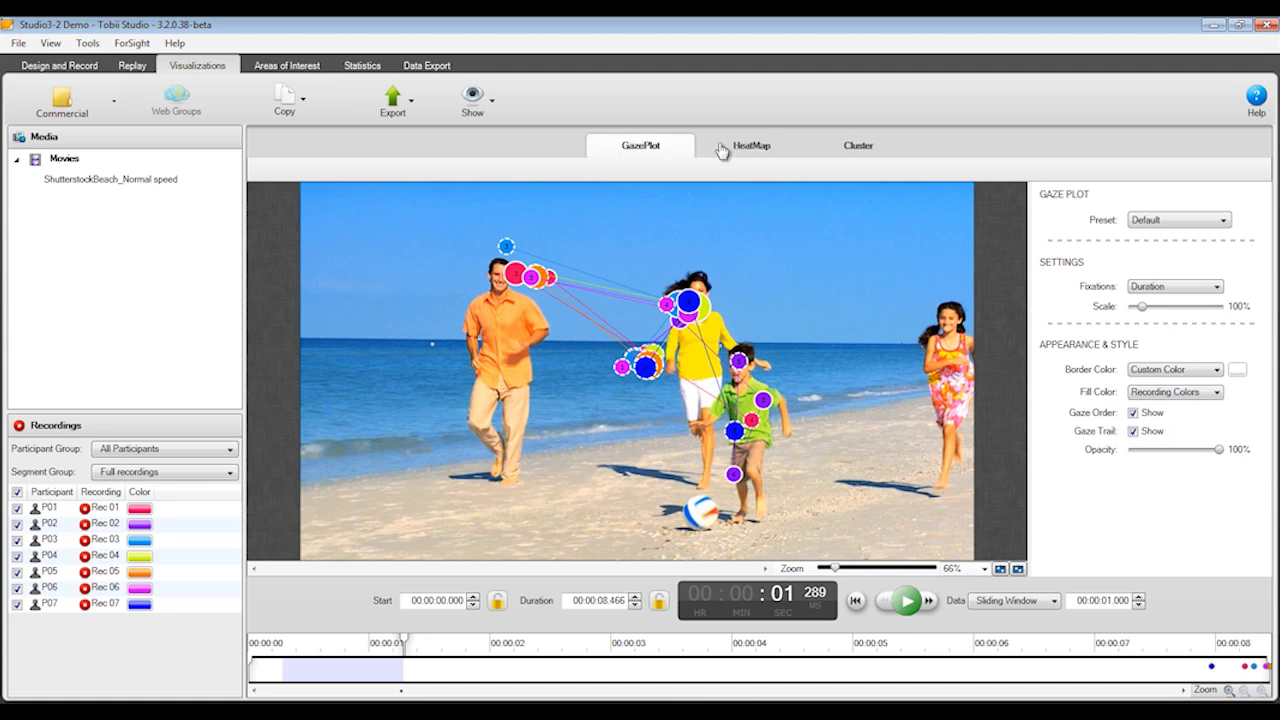
{"action": "left_click", "coordinate": [834, 150]}
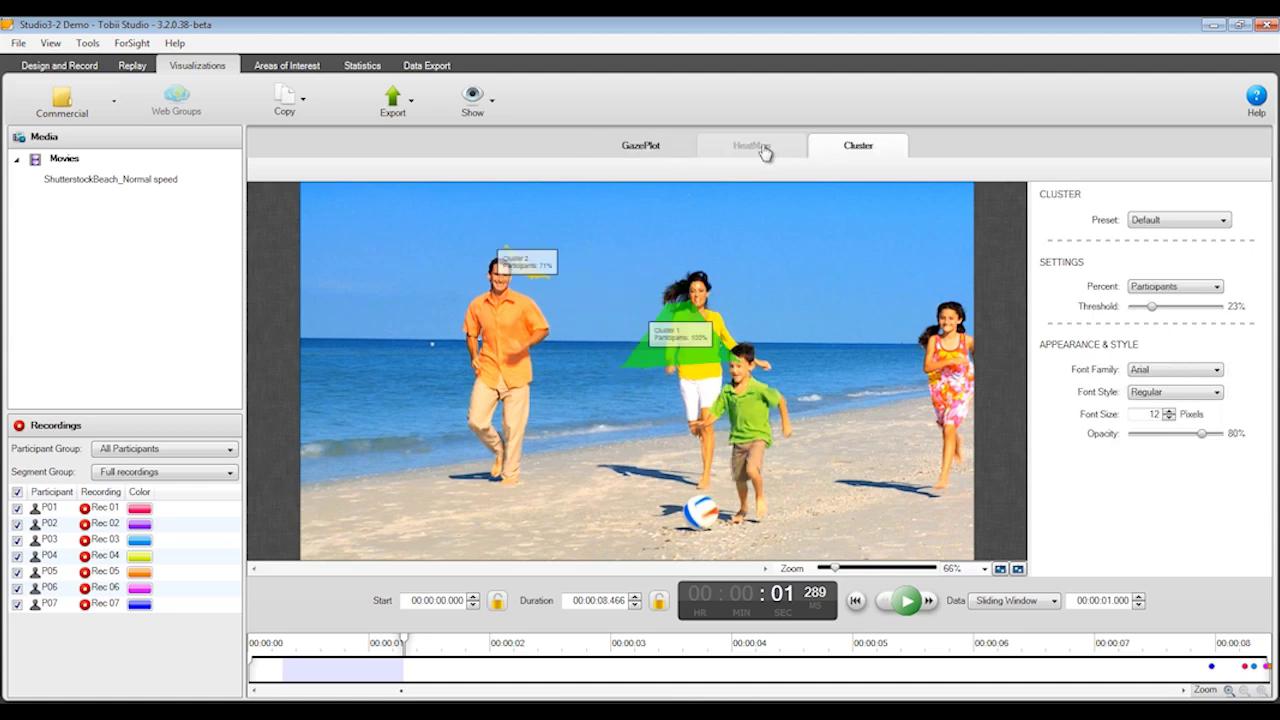
{"action": "left_click", "coordinate": [760, 148]}
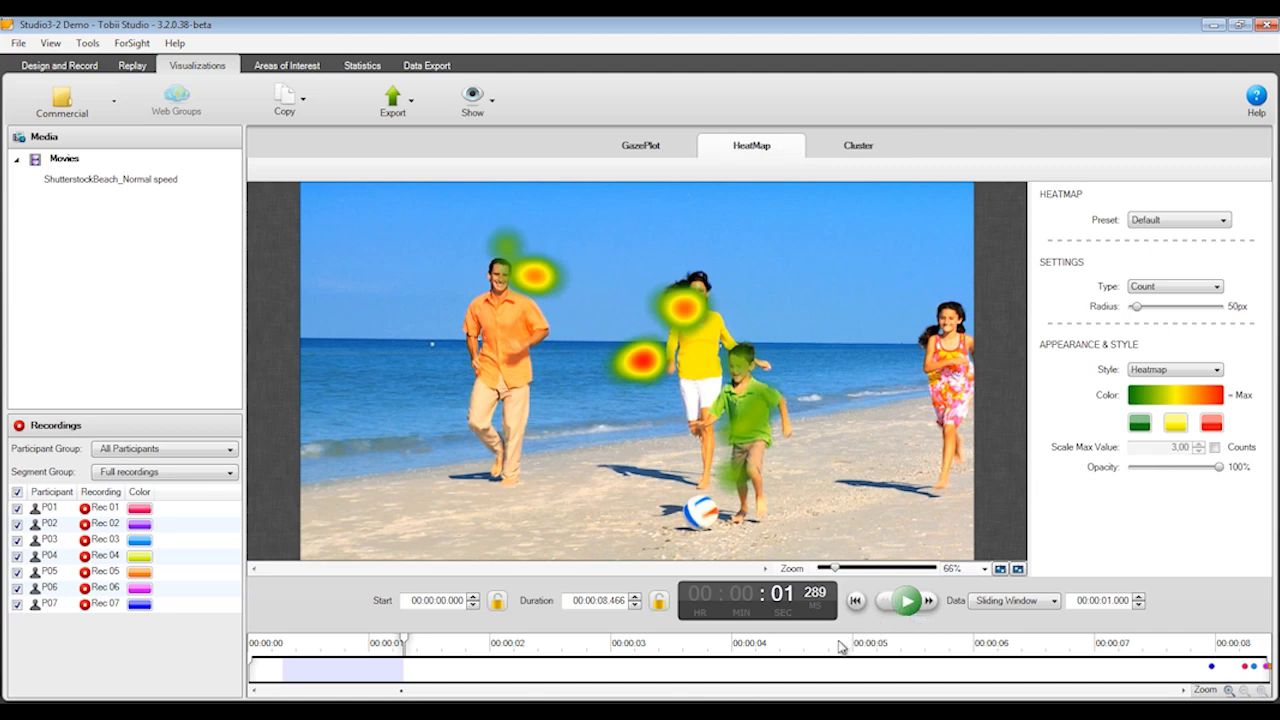
Play and pause the movie comparing gaze plot and heatmap, then set heatmap style to Gaze Opacity.
{"action": "left_click", "coordinate": [906, 606]}
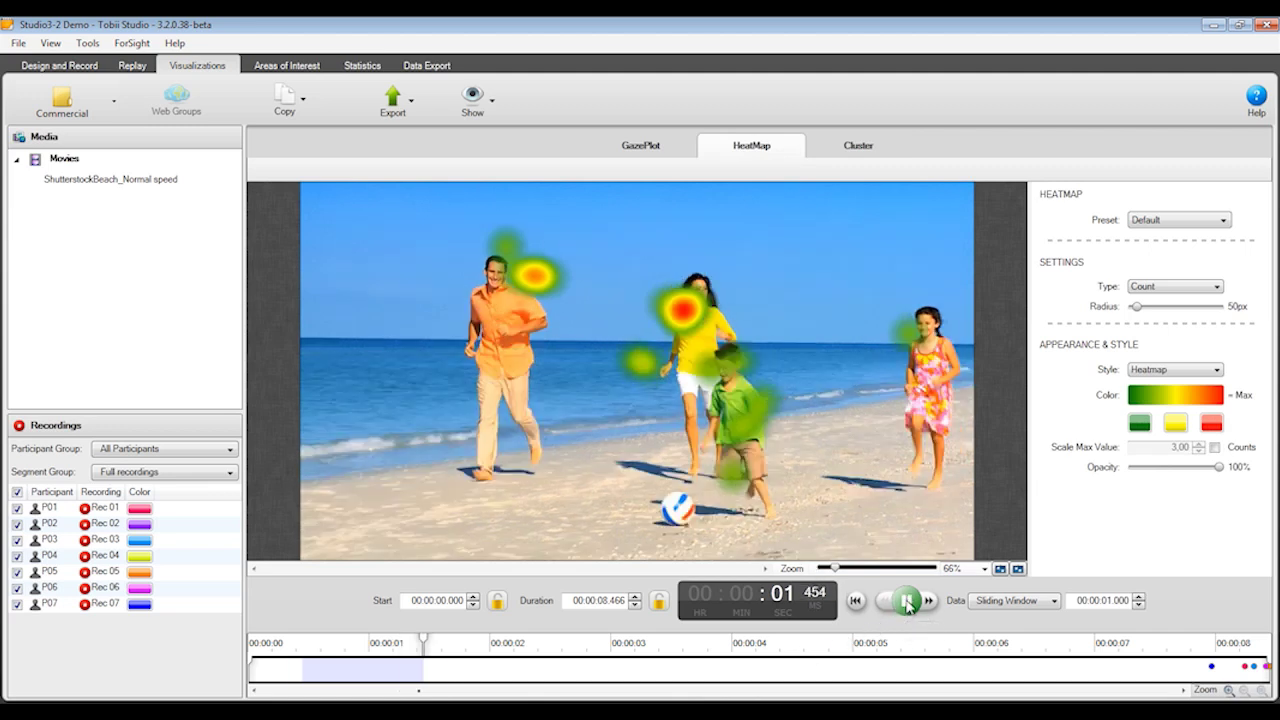
{"action": "left_click", "coordinate": [660, 150]}
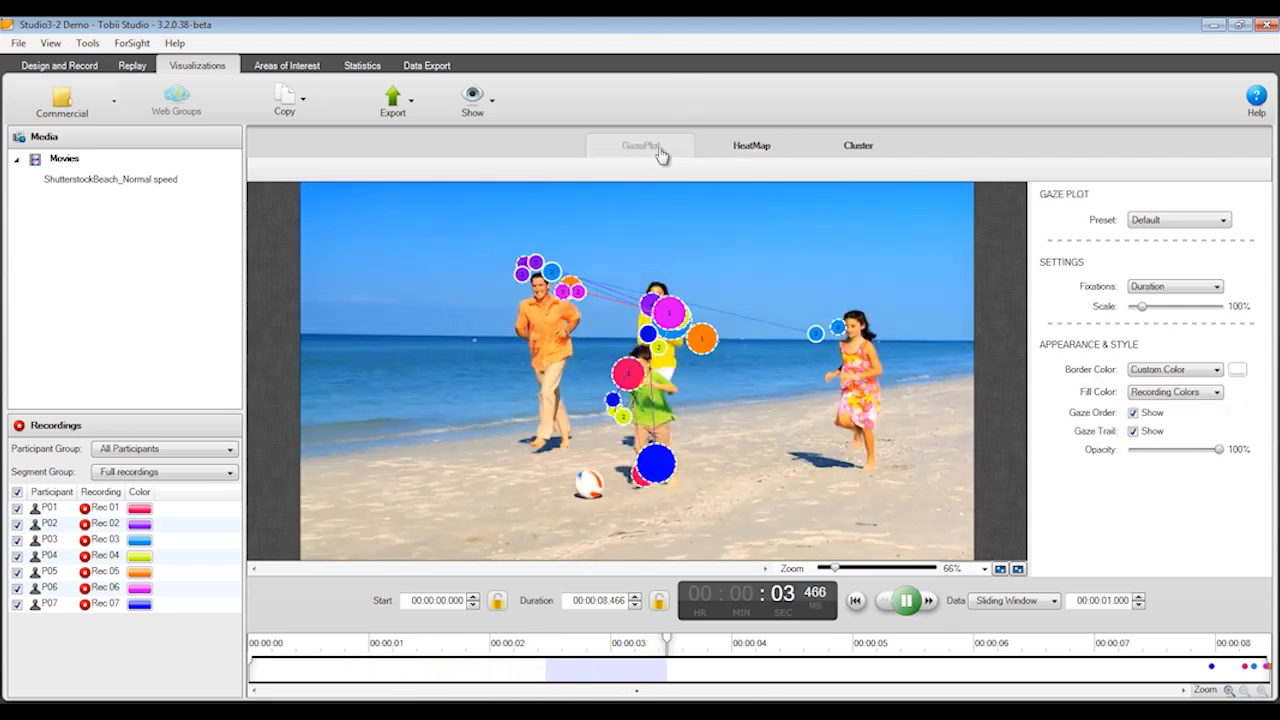
{"action": "left_click", "coordinate": [743, 152]}
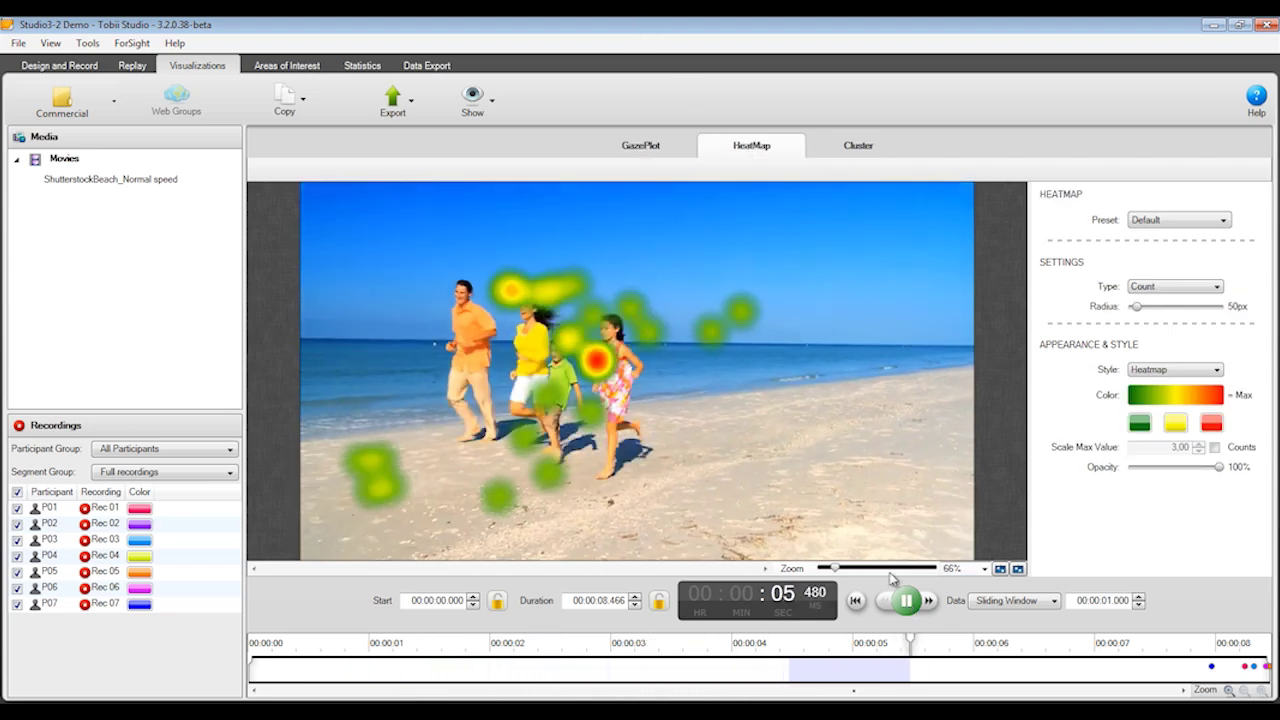
{"action": "left_click", "coordinate": [906, 600]}
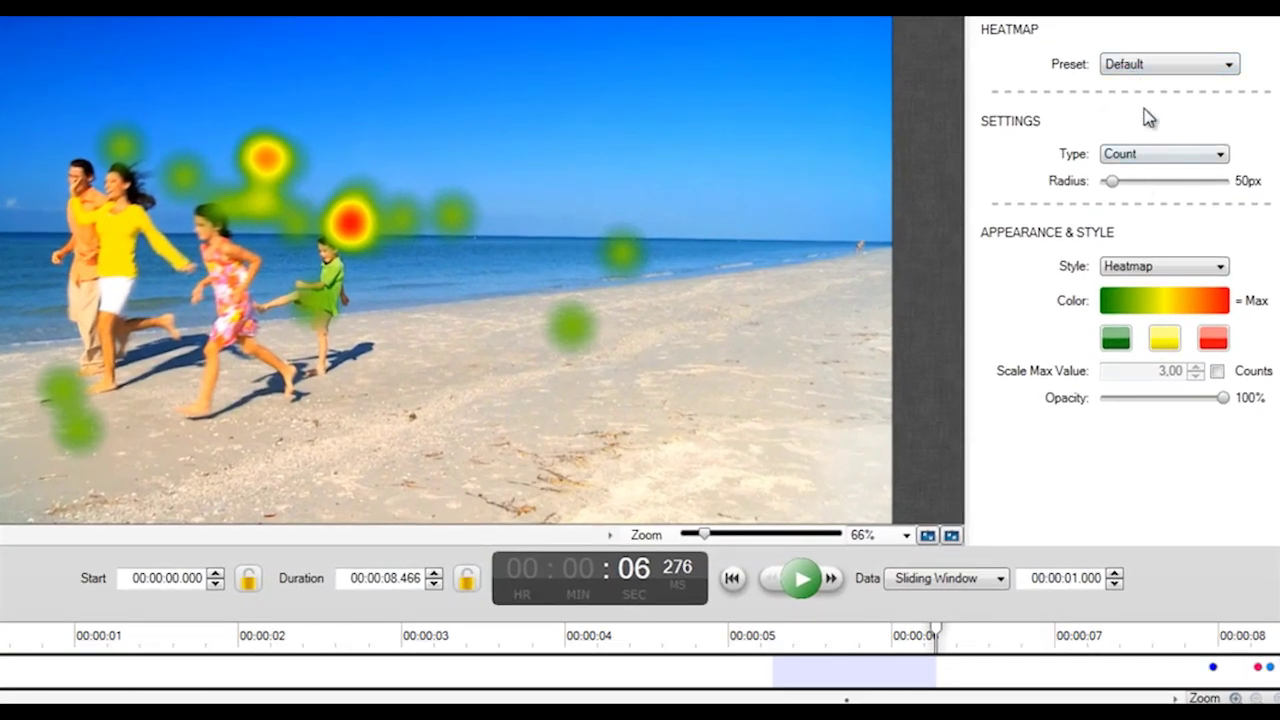
{"action": "left_click", "coordinate": [1157, 266]}
{"action": "left_click", "coordinate": [1160, 298]}
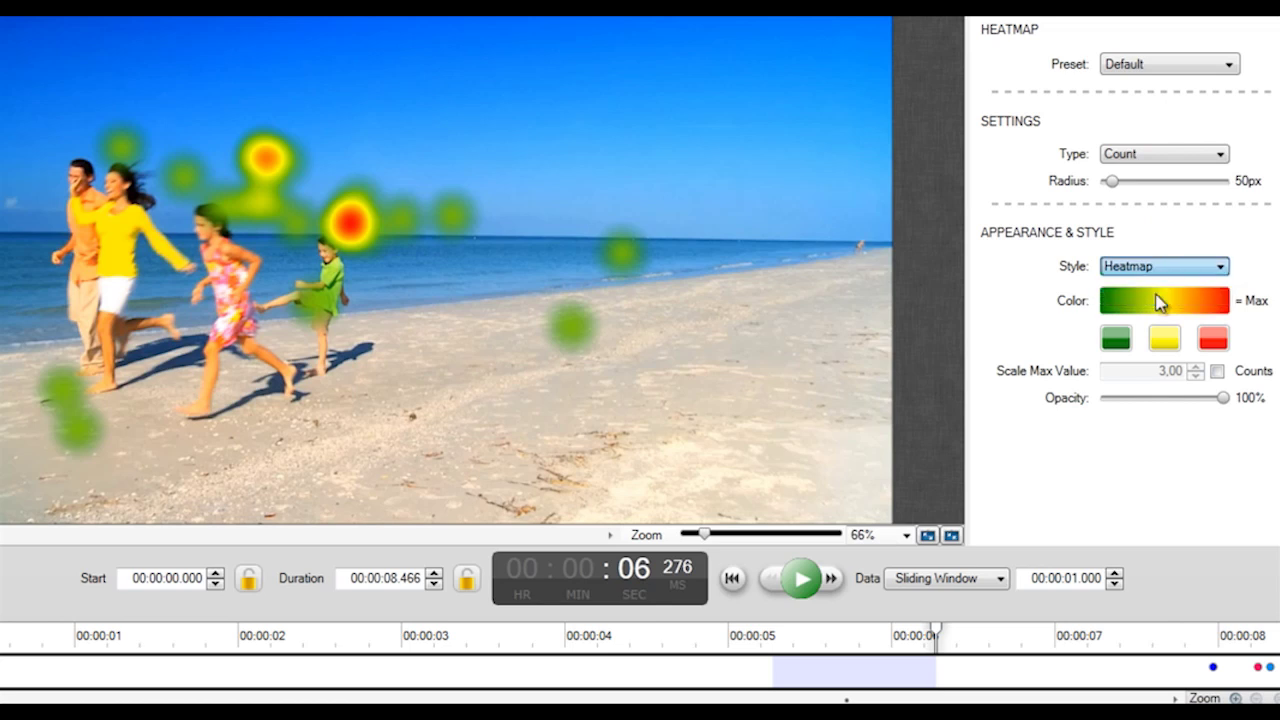
Set the heatmap radius to 179px and save the settings as preset 'My new heatmap'.
{"action": "left_click_drag", "start_coordinate": [1115, 186], "coordinate": [1127, 183]}
{"action": "left_click", "coordinate": [1138, 66]}
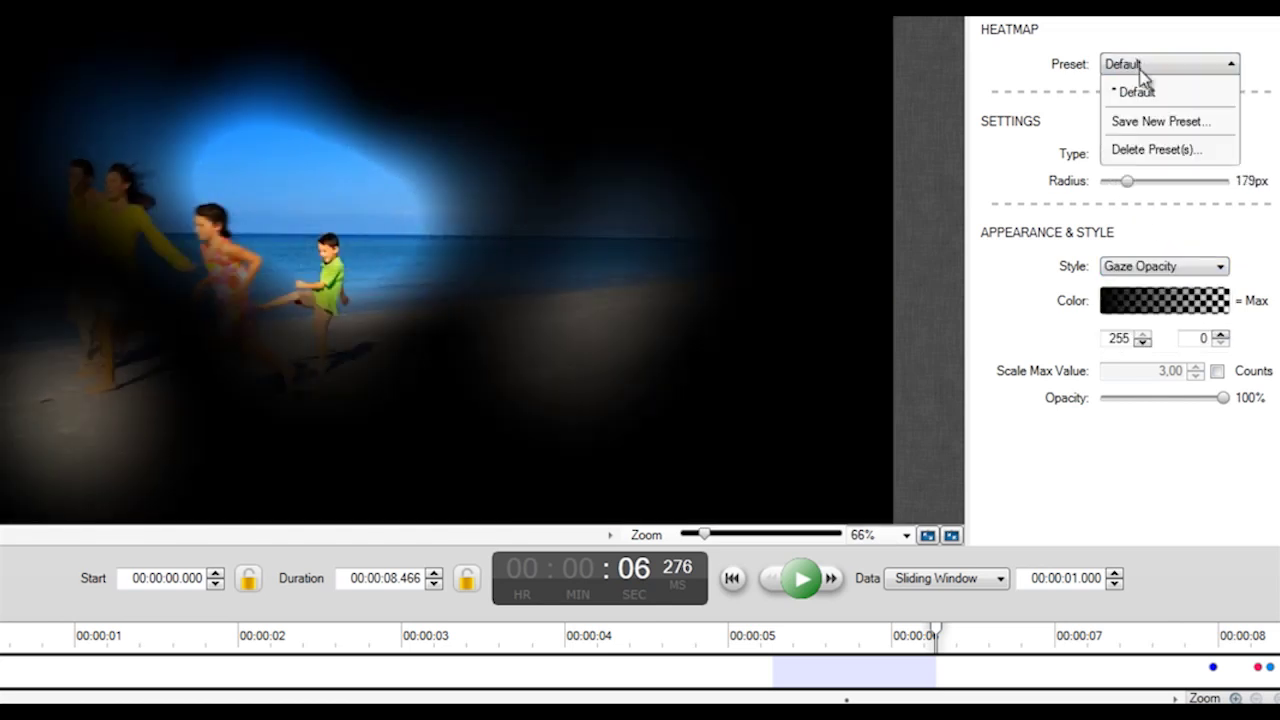
{"action": "left_click", "coordinate": [1151, 122]}
{"action": "left_click_drag", "start_coordinate": [410, 246], "coordinate": [339, 240]}
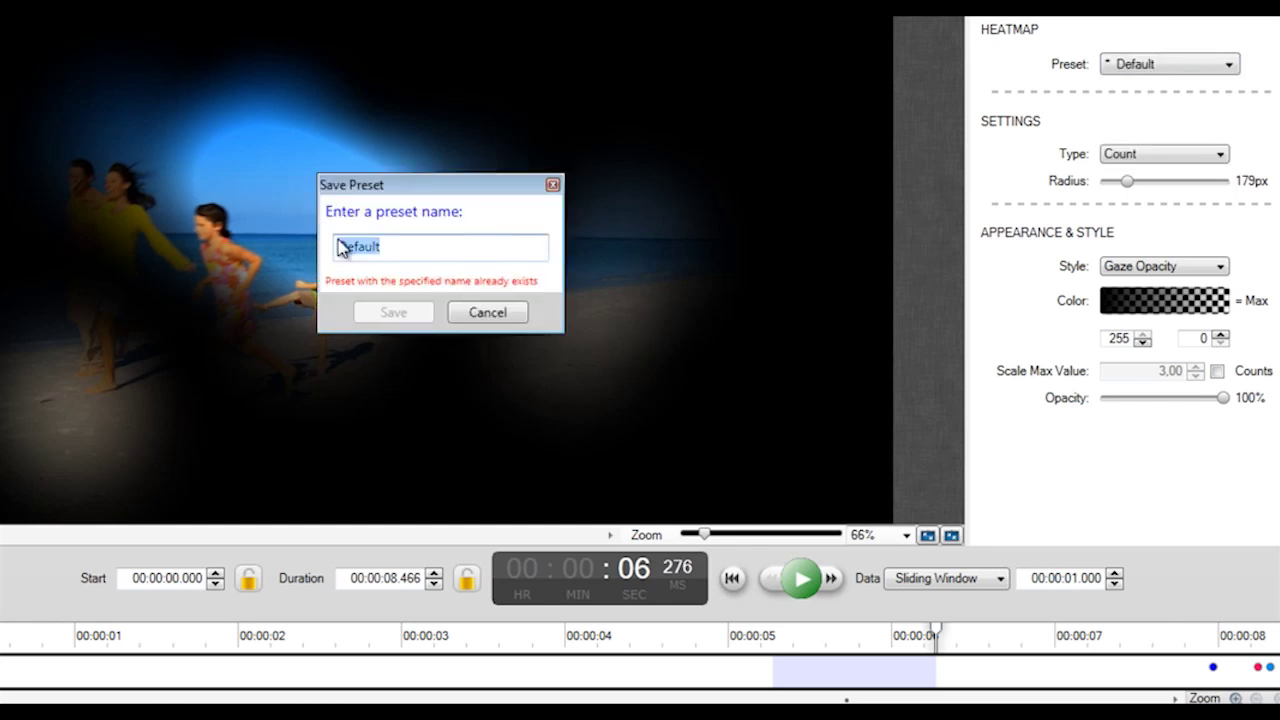
{"action": "type", "text": "My new heatmap"}
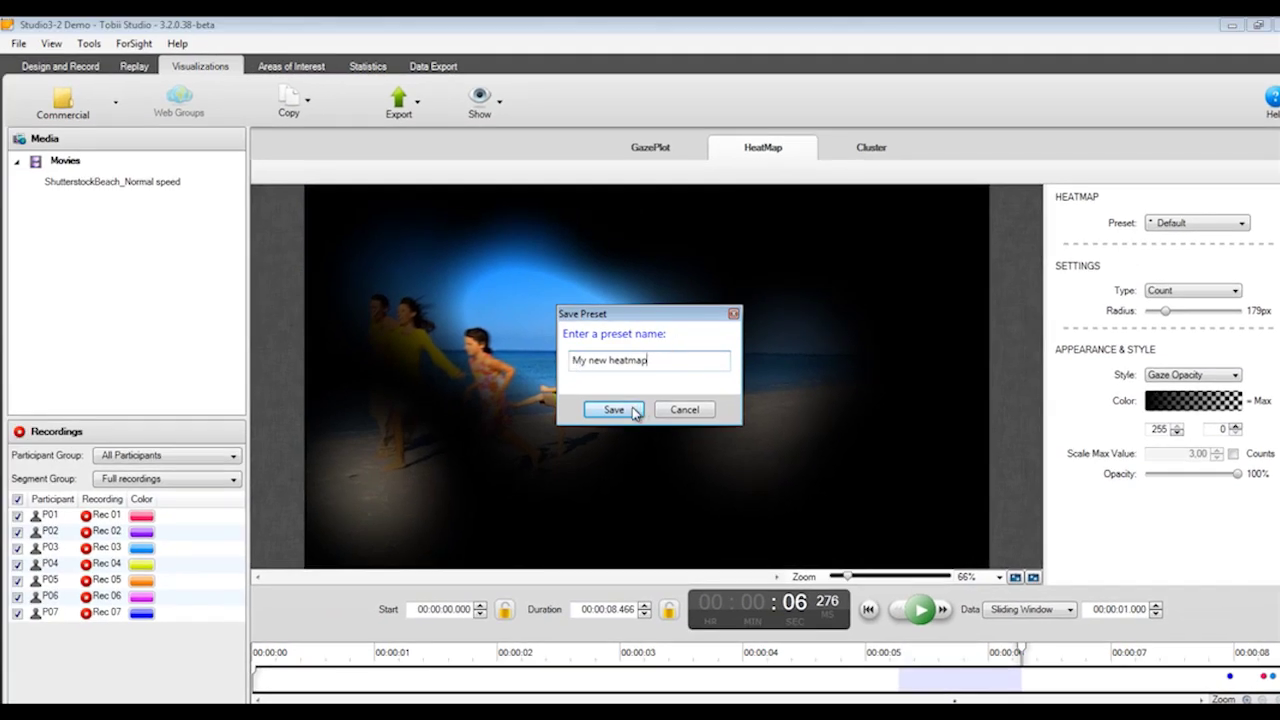
{"action": "left_click", "coordinate": [614, 409]}
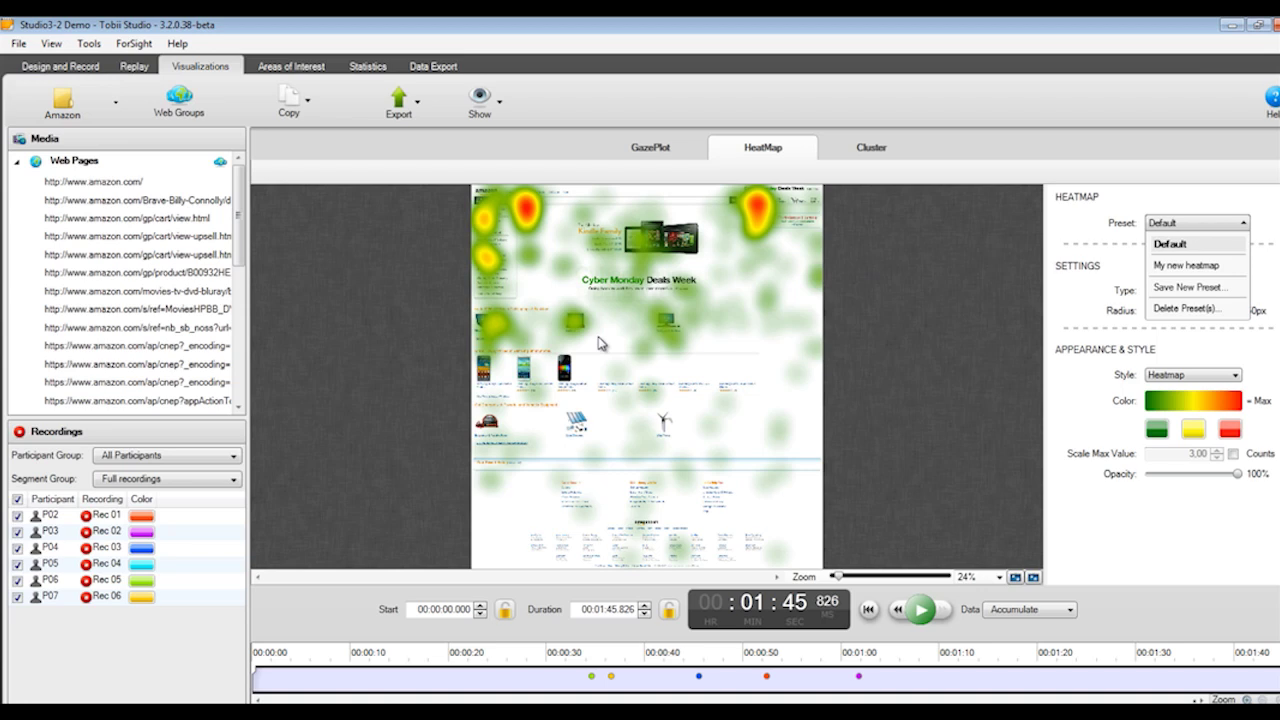
Filter the Amazon heatmap to Task 1 - Buy DVD, then to Task 2 - Edit account.
{"action": "left_click", "coordinate": [1119, 206]}
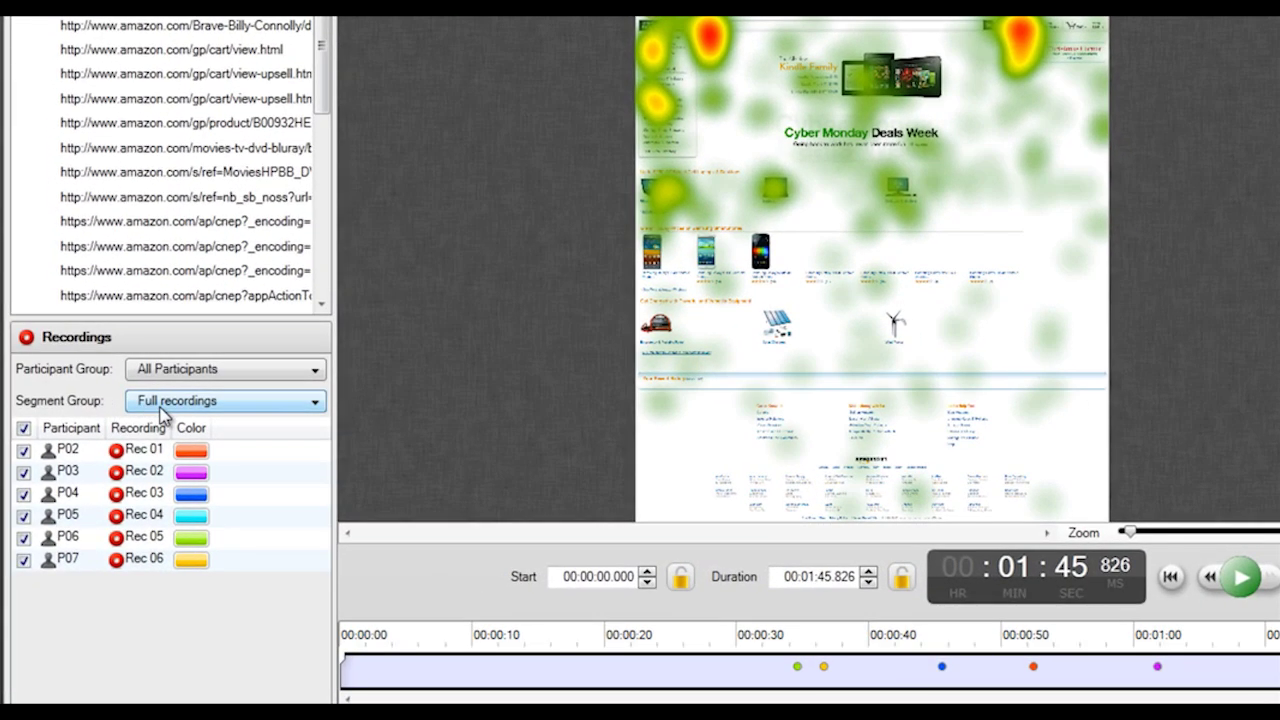
{"action": "left_click", "coordinate": [163, 402]}
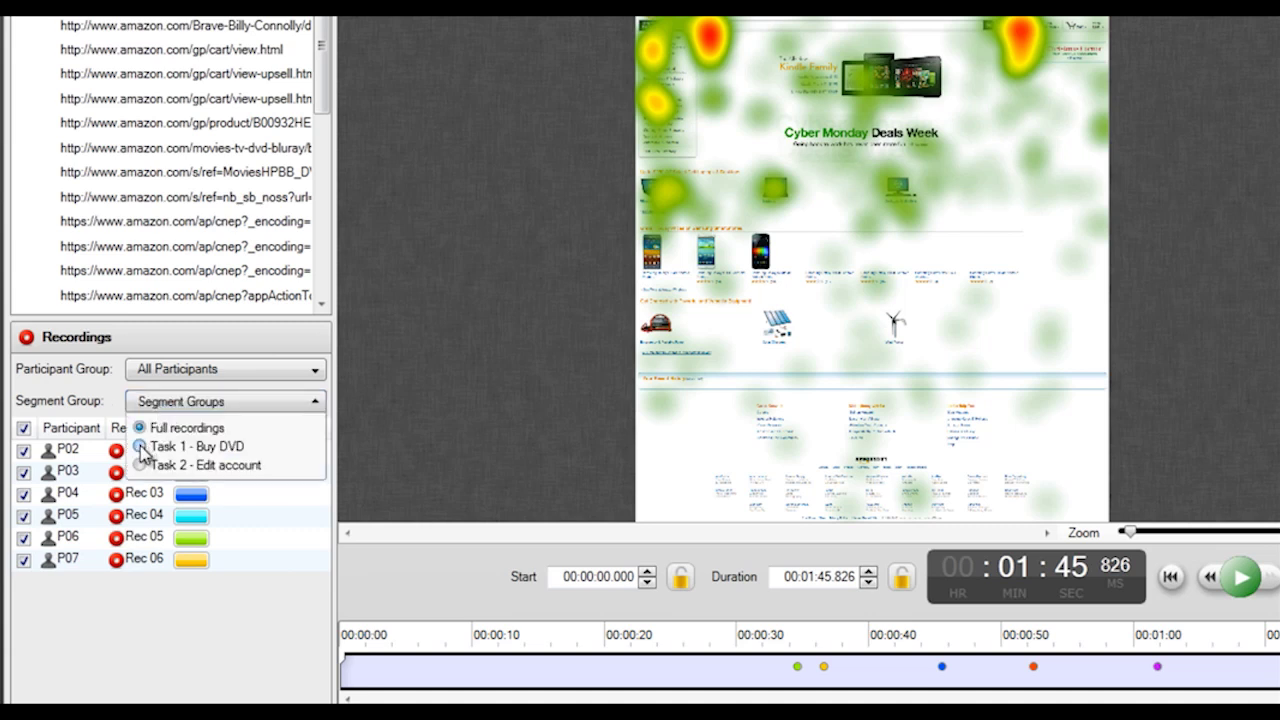
{"action": "left_click", "coordinate": [141, 447]}
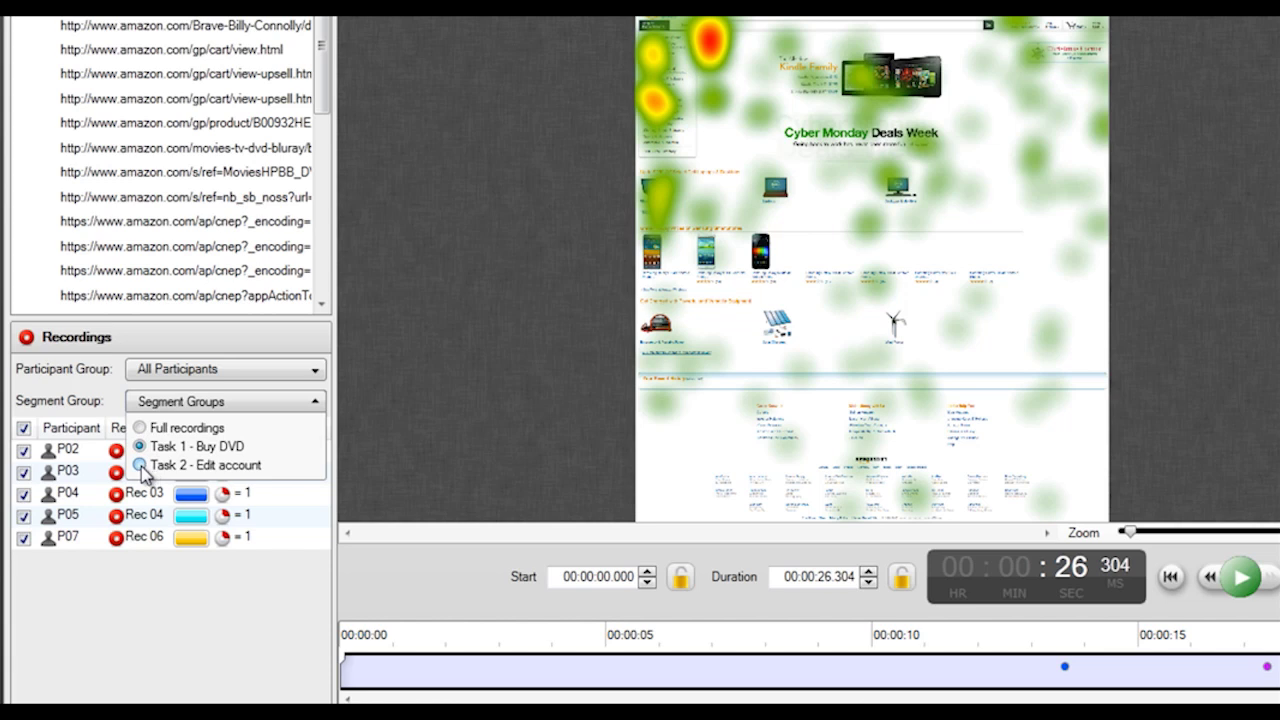
{"action": "left_click", "coordinate": [140, 466]}
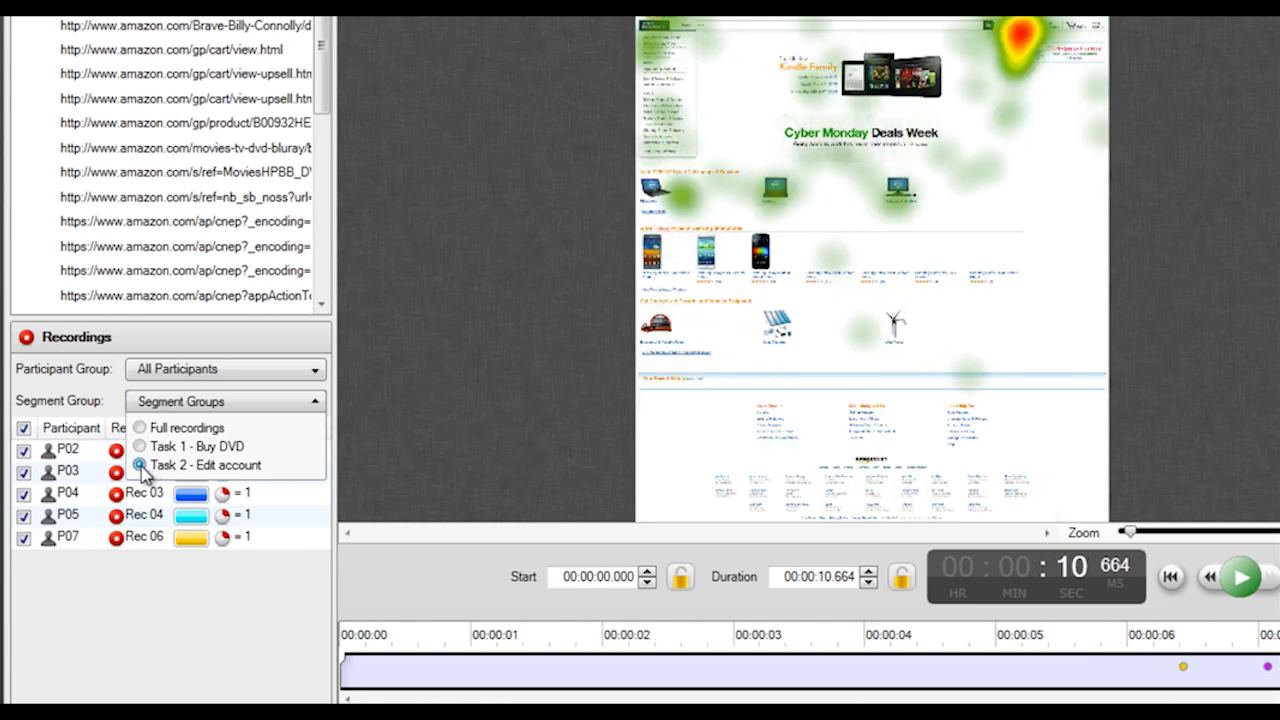